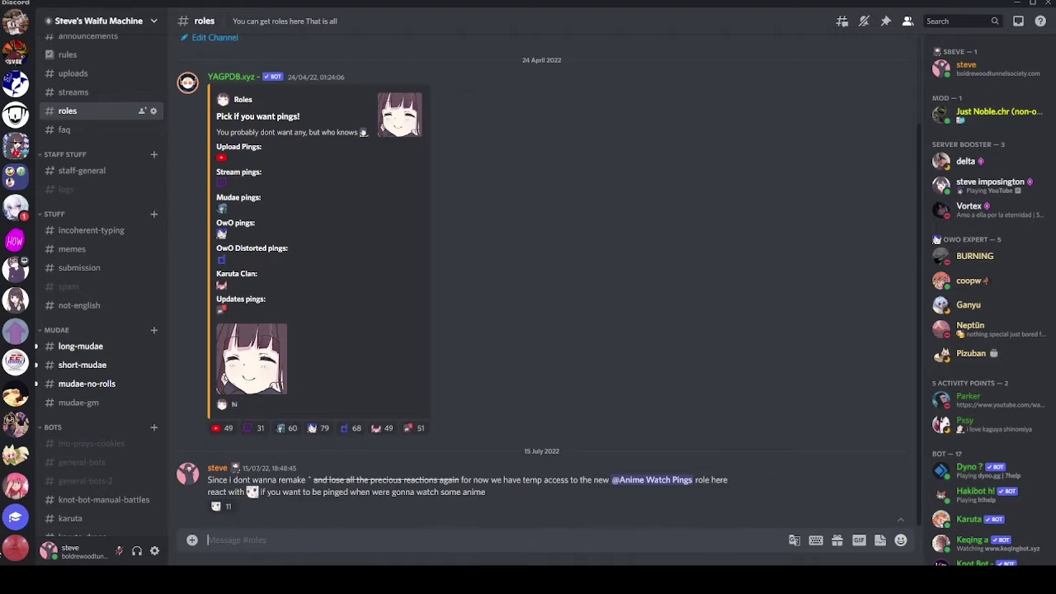
# Open the Role Commands page under Tools & Utilities in the KEYS1 server's YAGPDB control panel
pyautogui.hotkey('alt', 'Tab')
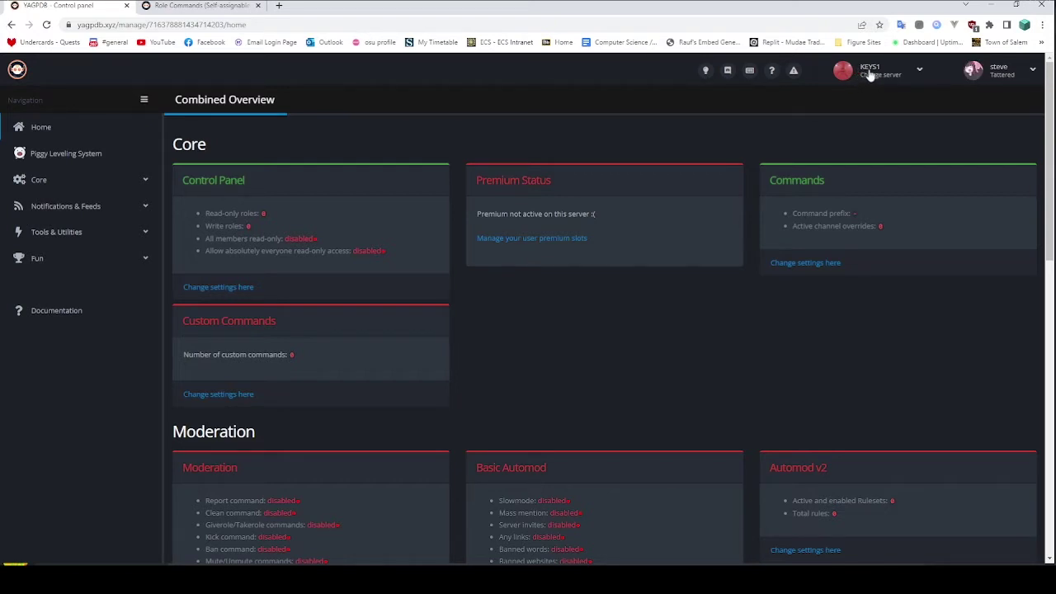
pyautogui.click(56, 232)
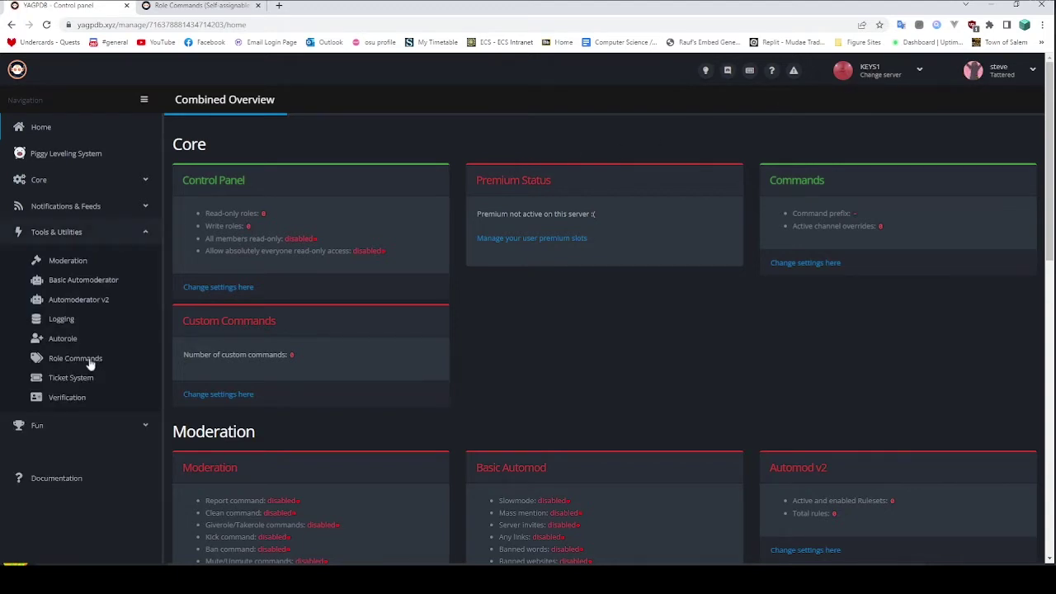
pyautogui.click(74, 358)
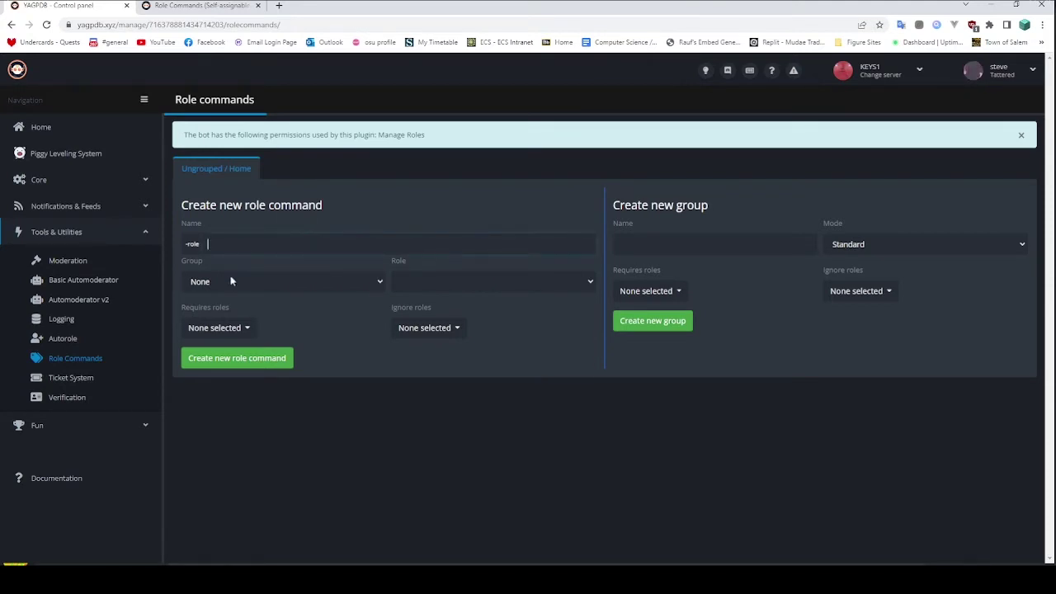
# Create the 'colours' role group and enter 'red' as the new role command's name
pyautogui.click(671, 241)
pyautogui.write('colours')
pyautogui.click(681, 321)
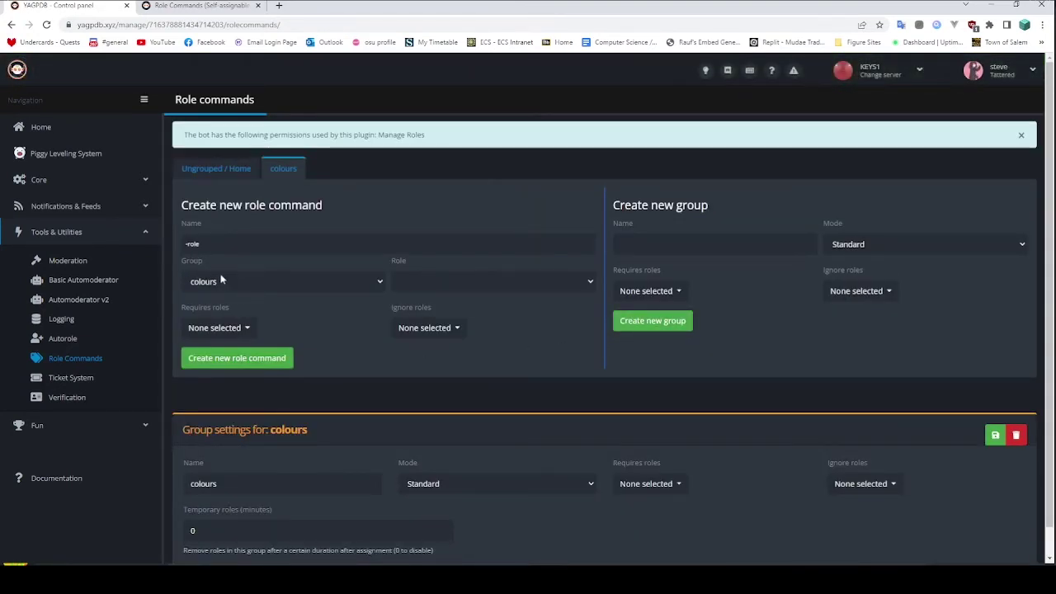
pyautogui.click(235, 239)
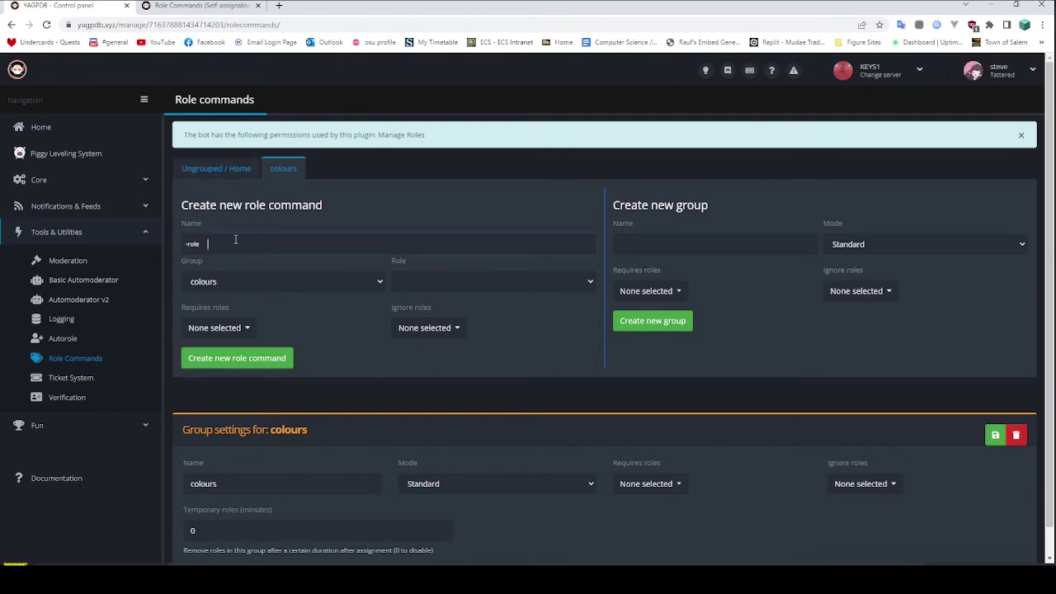
pyautogui.write('red')
# In KEYS1 server settings, create a role named 'red', give it a colour swatch, and save
pyautogui.hotkey('alt', 'Tab')
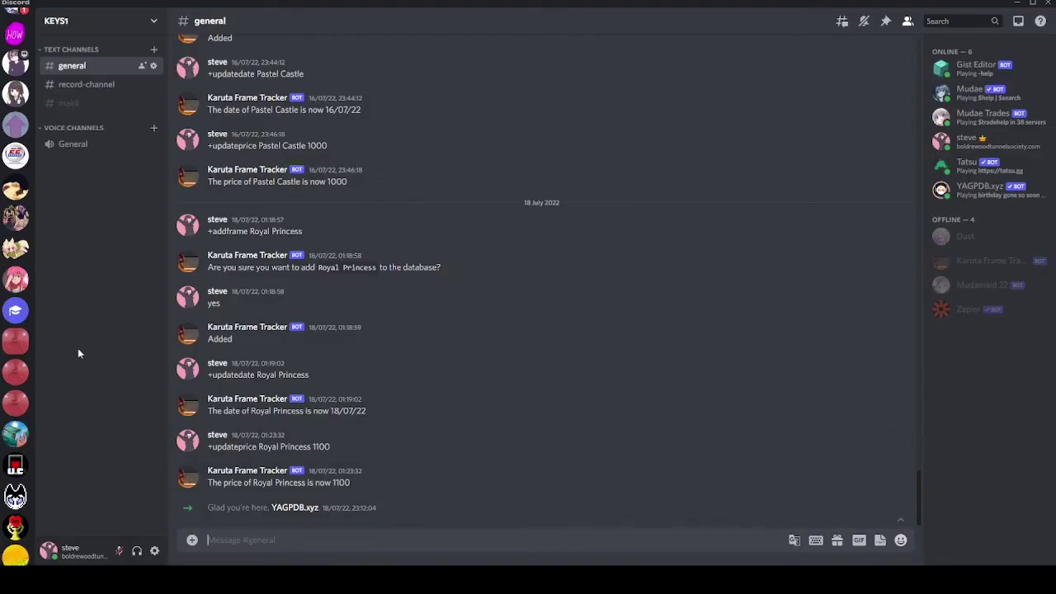
pyautogui.rightClick(14, 339)
pyautogui.moveTo(52, 403)
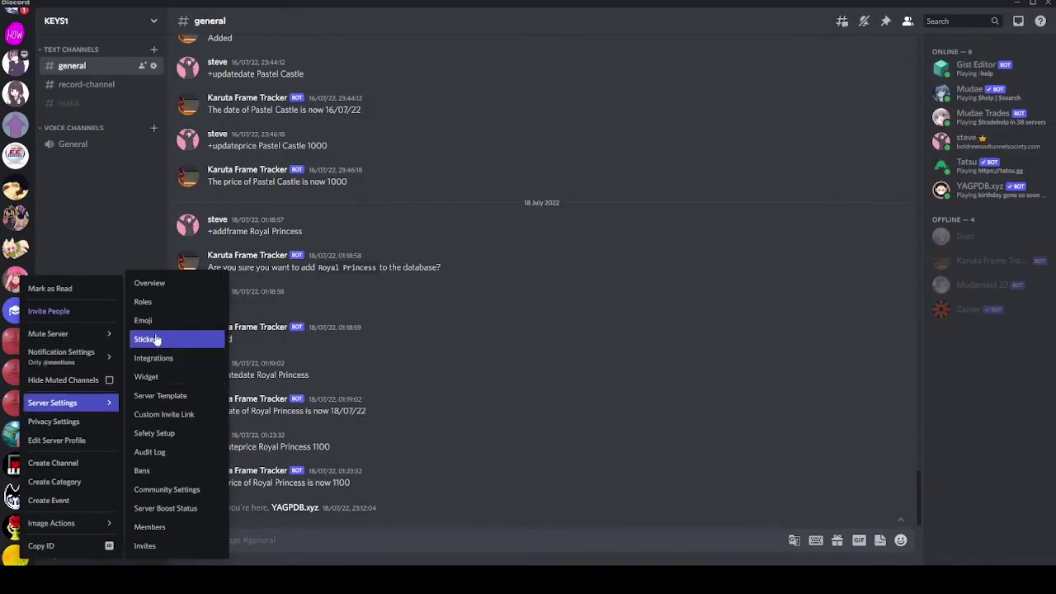
pyautogui.click(153, 300)
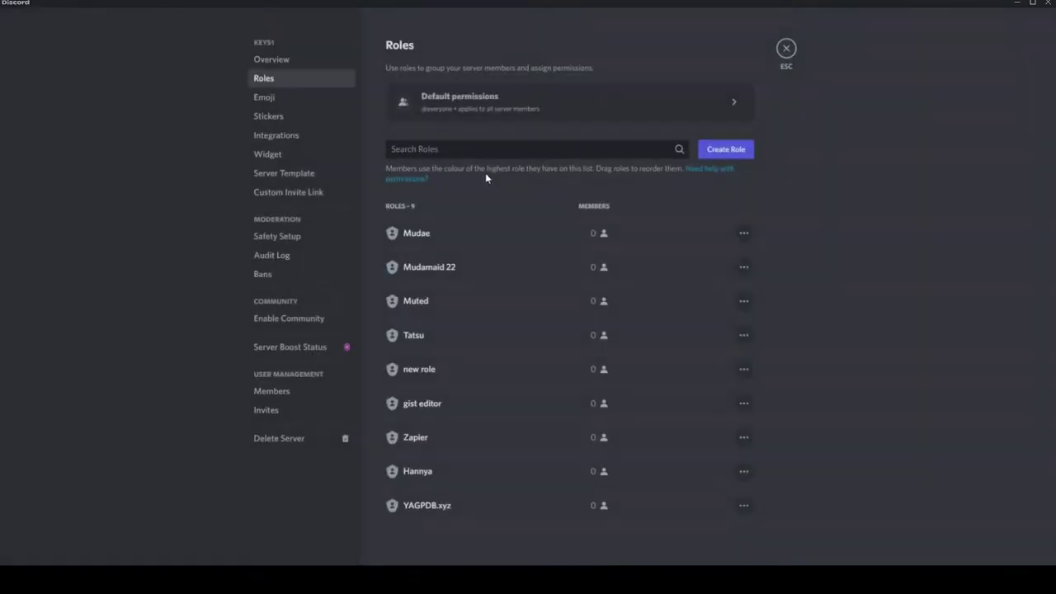
pyautogui.click(716, 152)
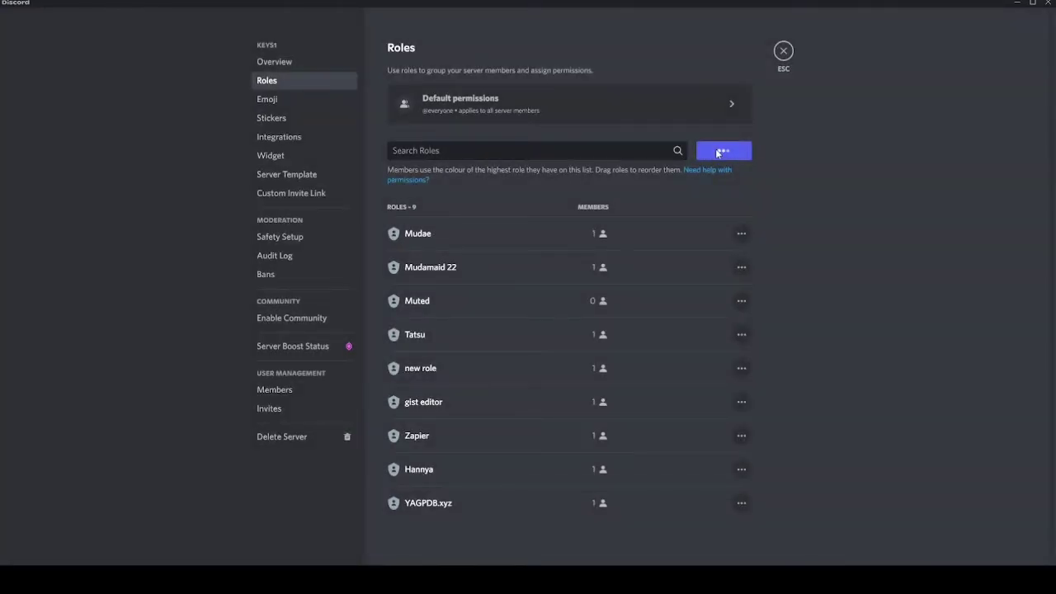
pyautogui.moveTo(585, 132); pyautogui.dragTo(504, 136)
pyautogui.write('r')
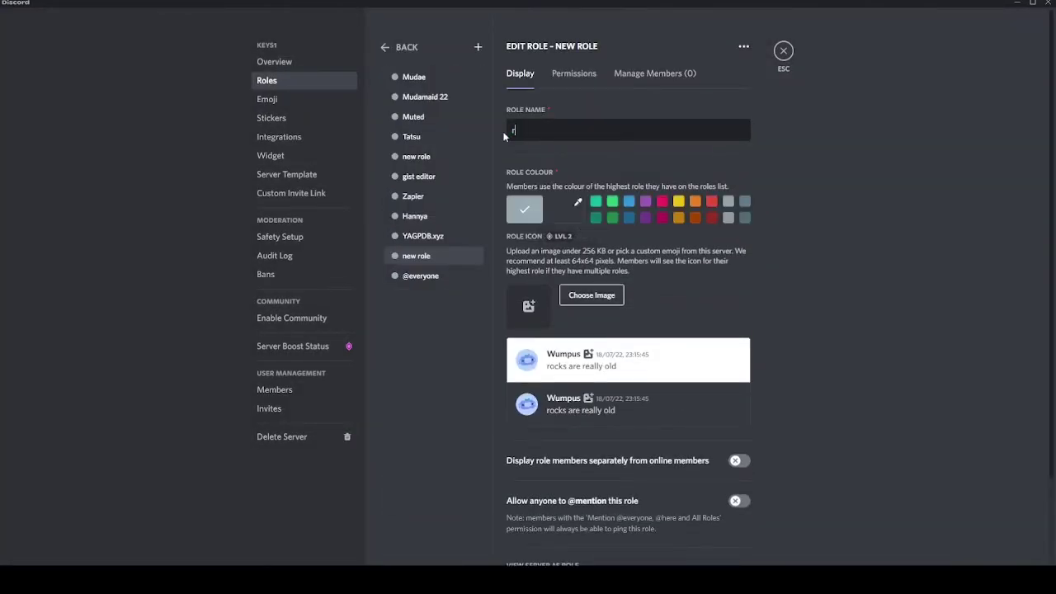
pyautogui.write('ed')
pyautogui.click(694, 217)
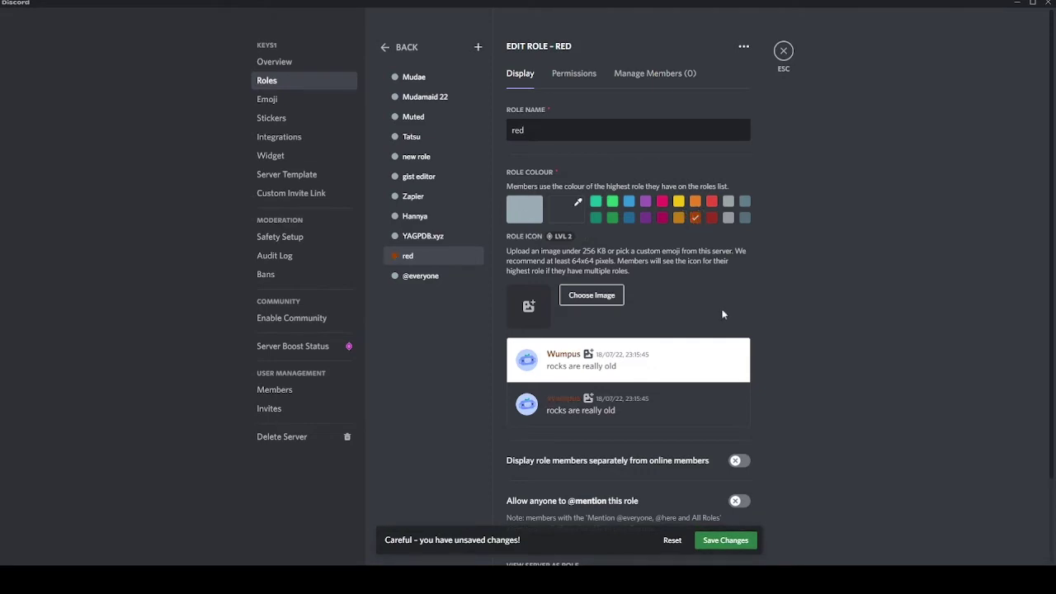
pyautogui.click(747, 540)
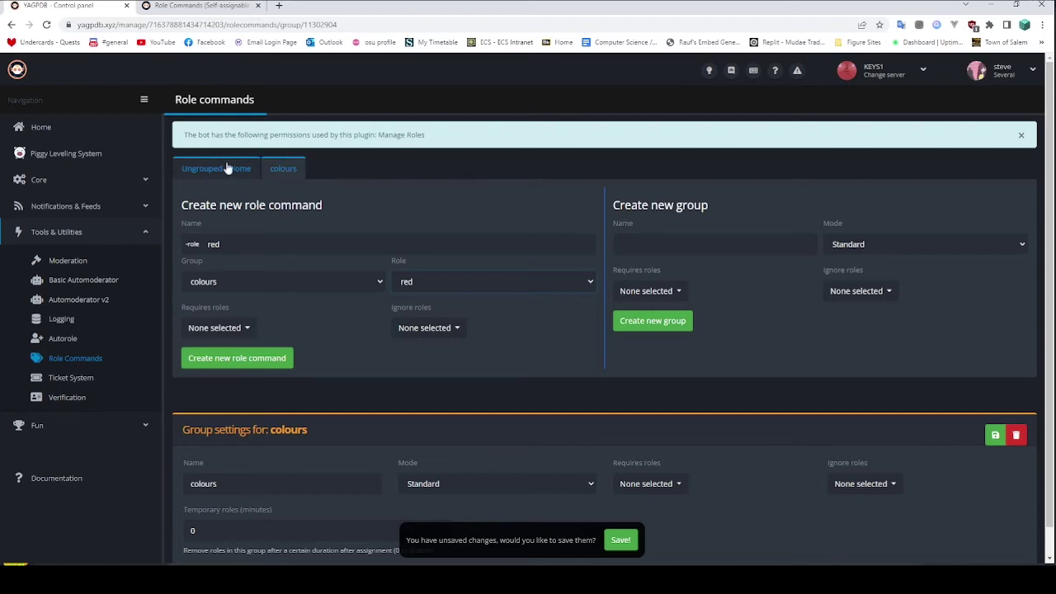
# Create red, blue and yellow role commands in the colours group, each mapped to its matching role
pyautogui.click(273, 360)
pyautogui.scroll(-3, 342, 327)
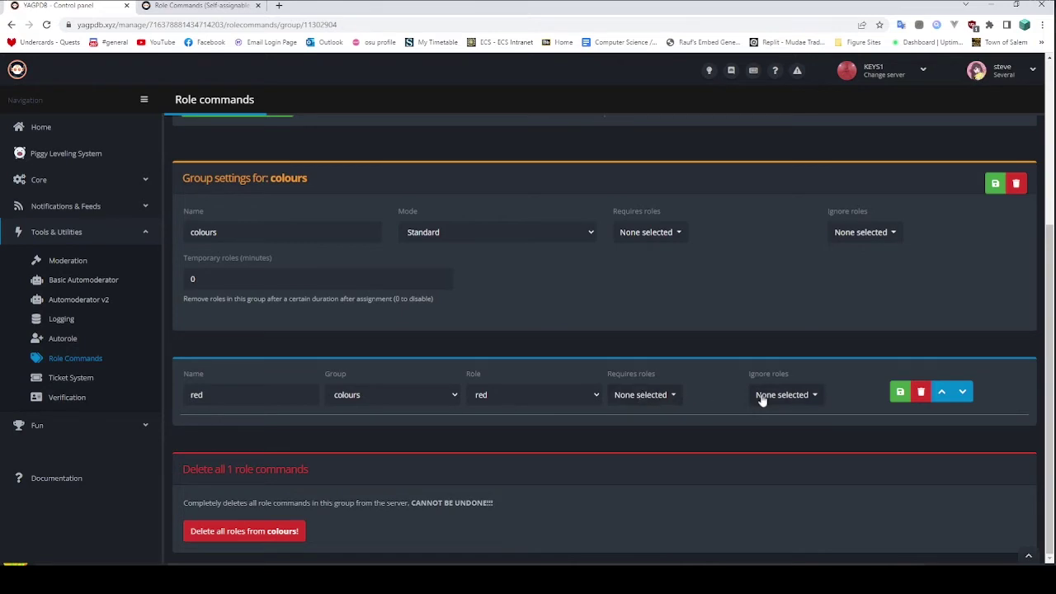
pyautogui.scroll(3, 382, 324)
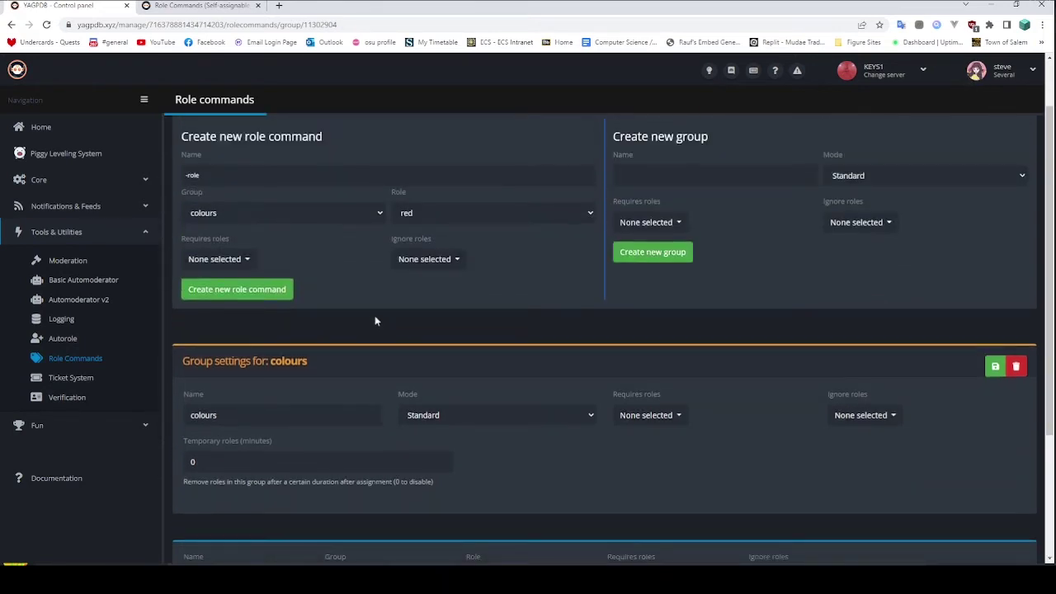
pyautogui.click(283, 180)
pyautogui.write('blue')
pyautogui.click(278, 290)
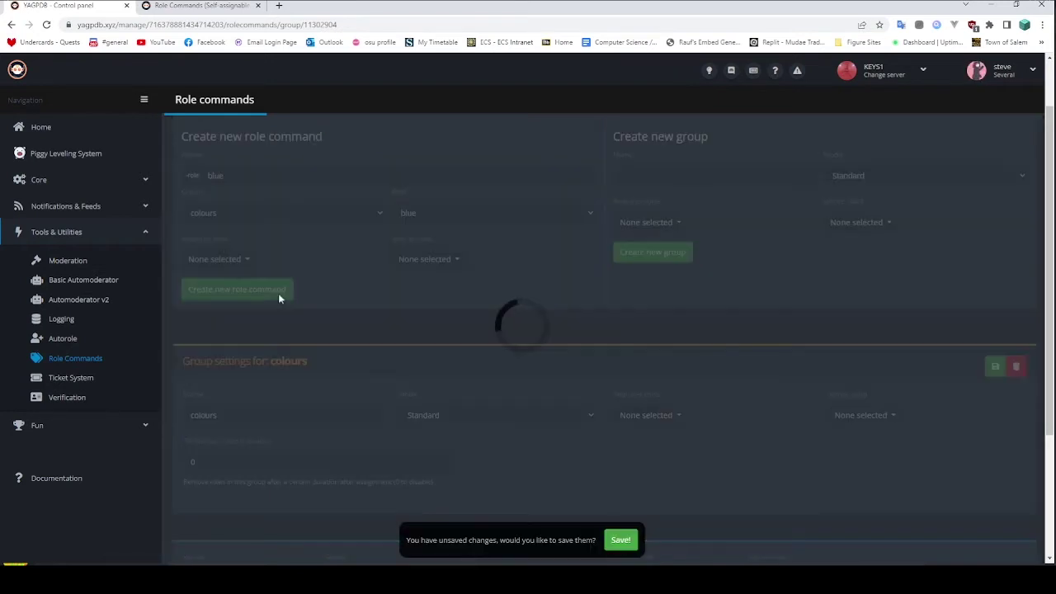
pyautogui.click(281, 172)
pyautogui.write('yellow')
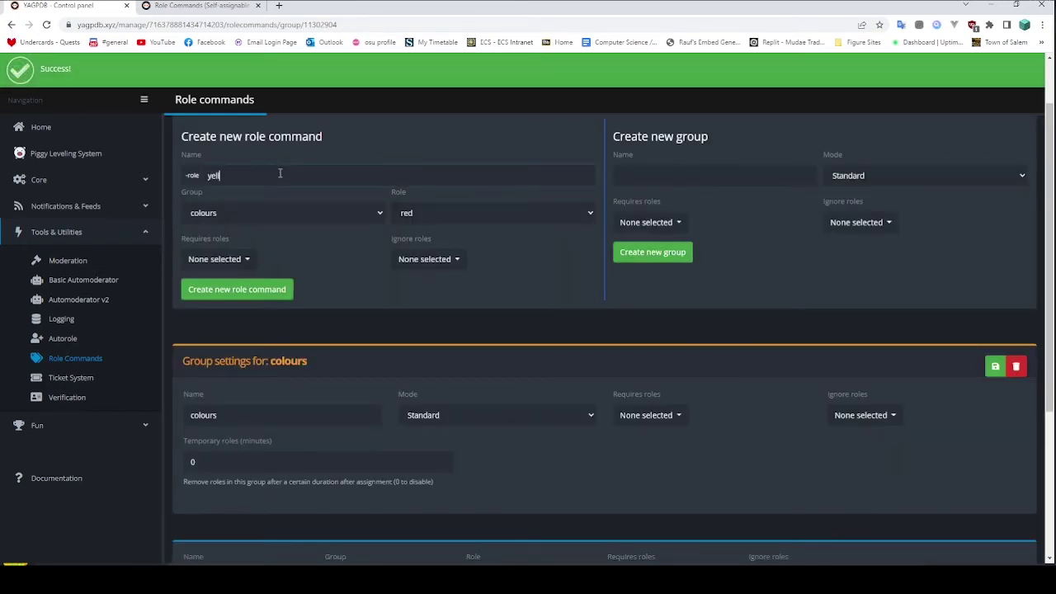
pyautogui.click(278, 288)
pyautogui.scroll(-4, 455, 321)
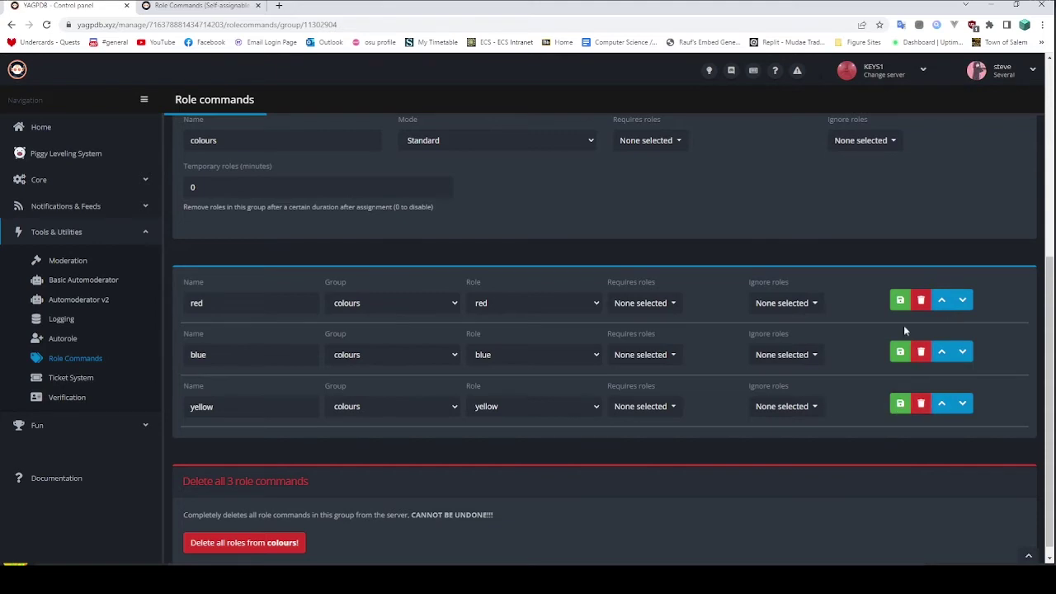
pyautogui.scroll(3, 872, 312)
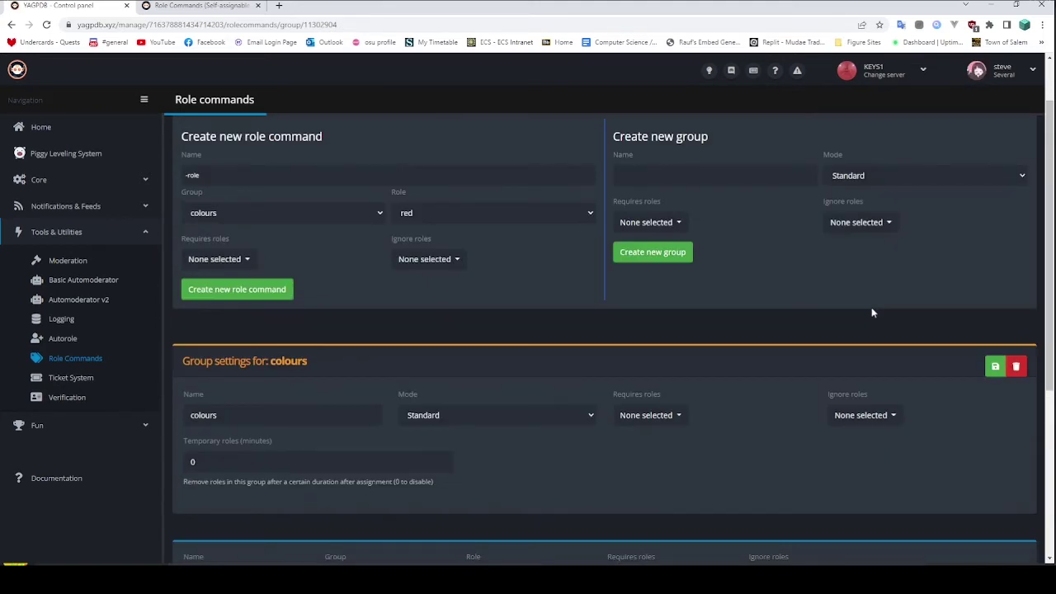
pyautogui.scroll(-3, 872, 311)
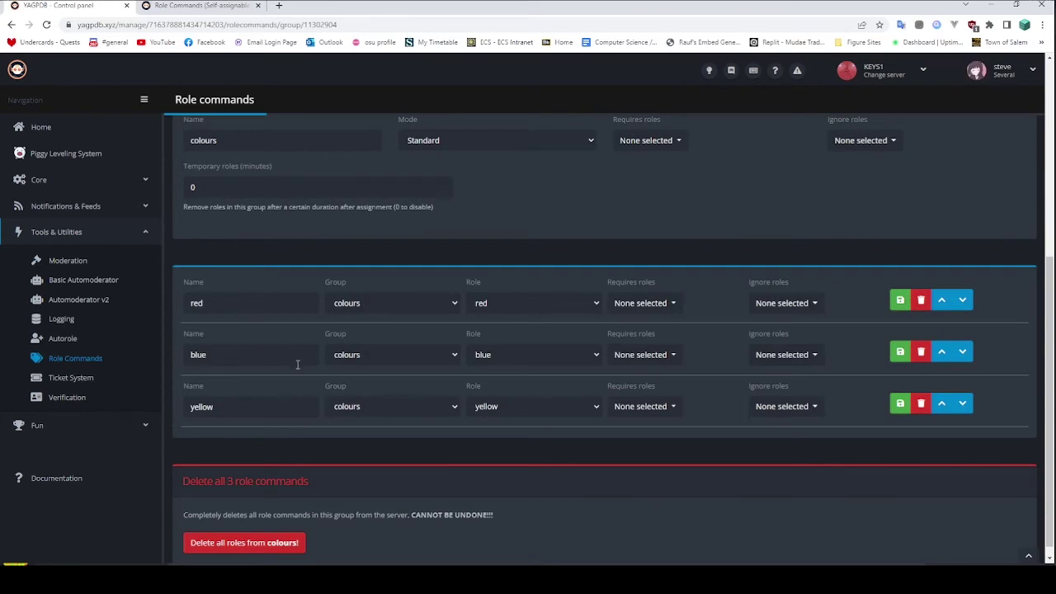
# Read the role group modes in the docs, then scroll down to the Role Menu step-by-step tutorial
pyautogui.hotkey('ctrl', 'Tab')
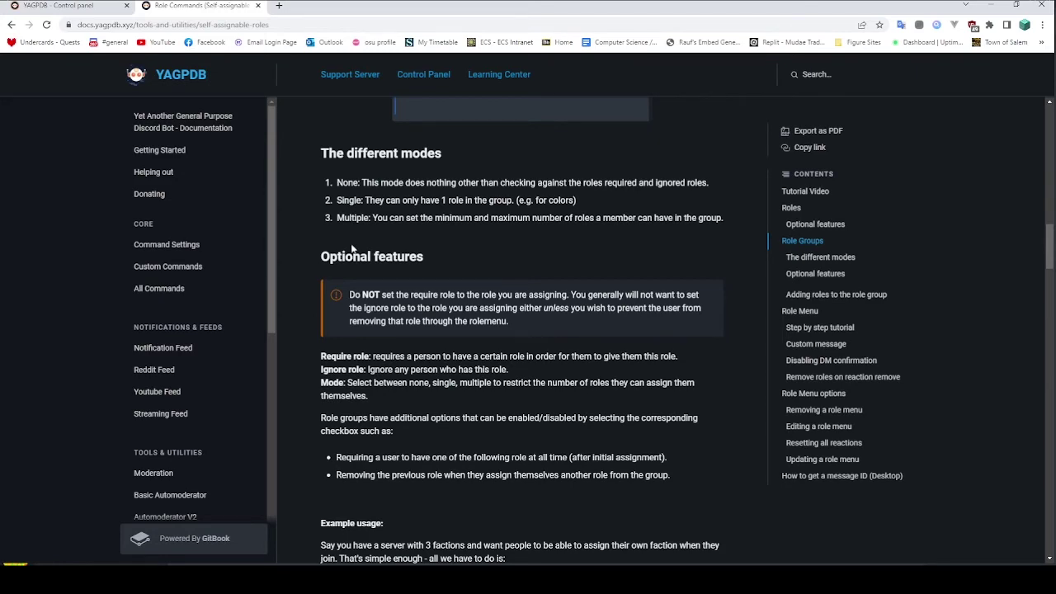
pyautogui.click(57, 5)
pyautogui.scroll(2, 559, 243)
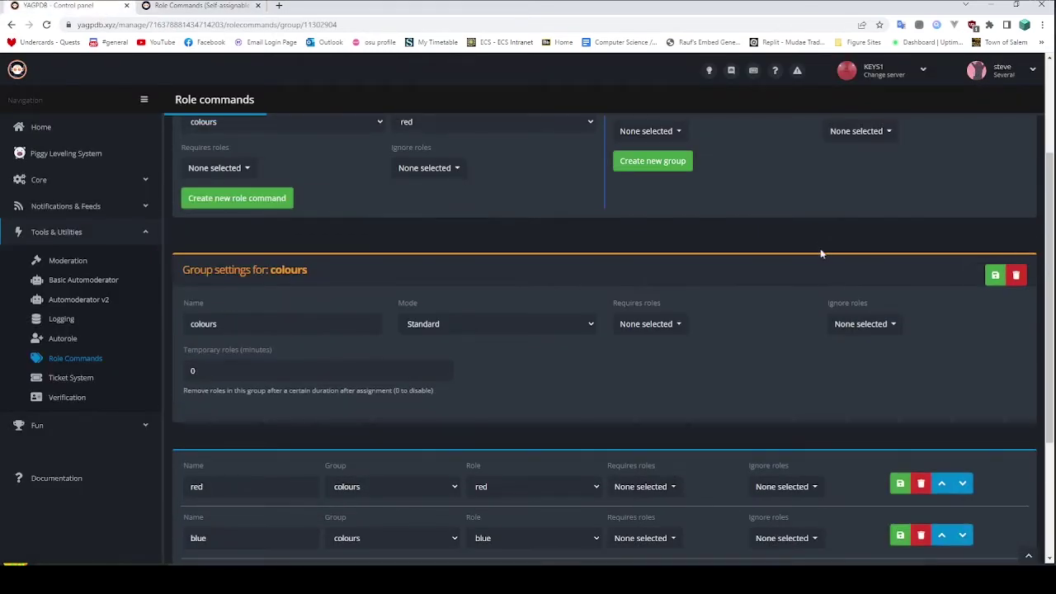
pyautogui.scroll(2, 820, 252)
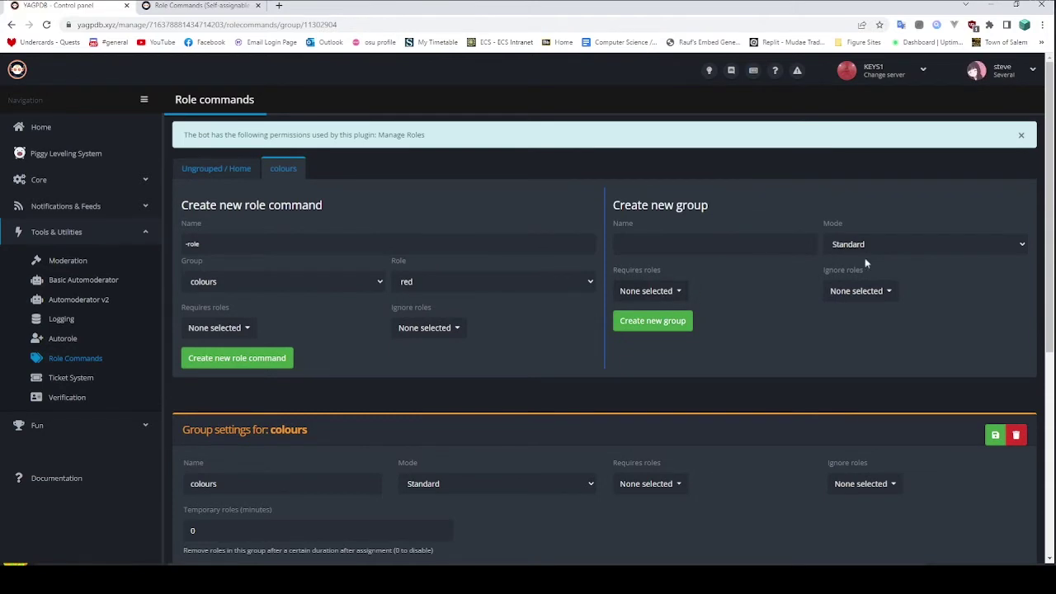
pyautogui.click(227, 5)
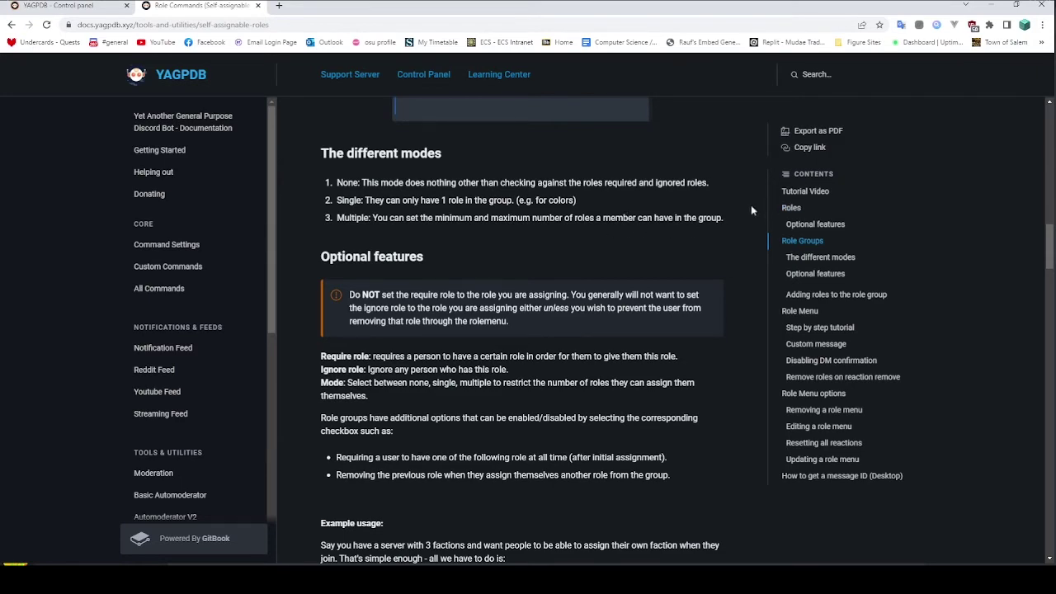
pyautogui.scroll(-4, 751, 206)
pyautogui.scroll(-7, 751, 211)
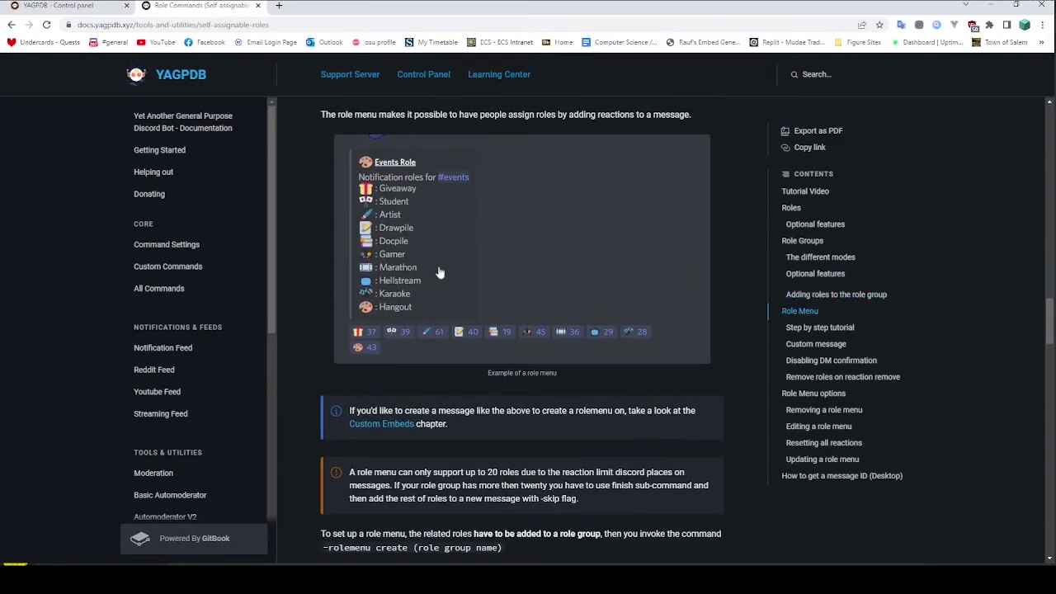
pyautogui.scroll(-3, 439, 272)
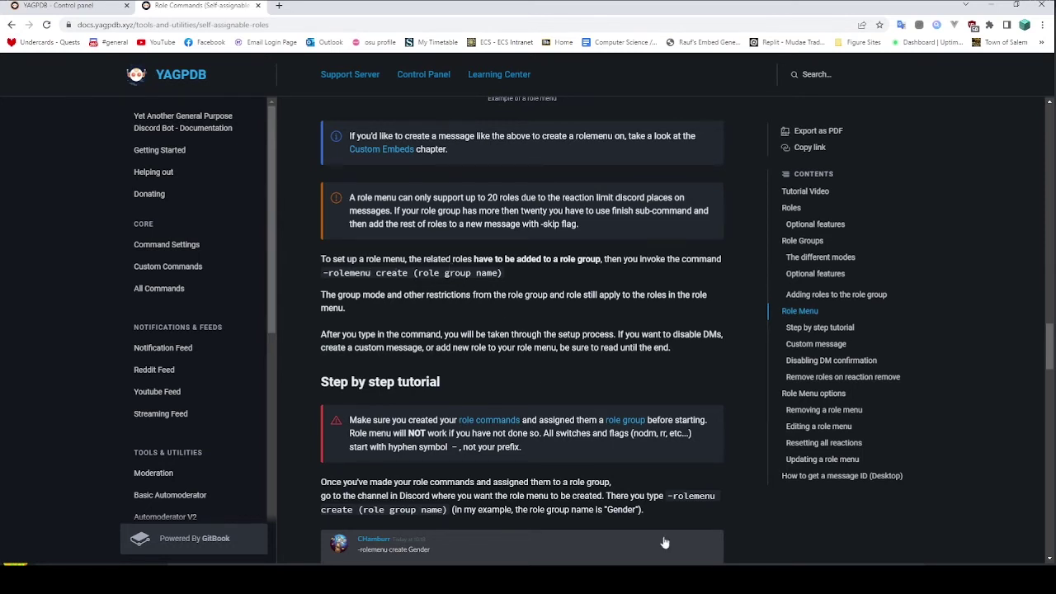
# Send '-rolemenu create colours' in the KEYS1 general channel
pyautogui.hotkey('alt', 'Tab')
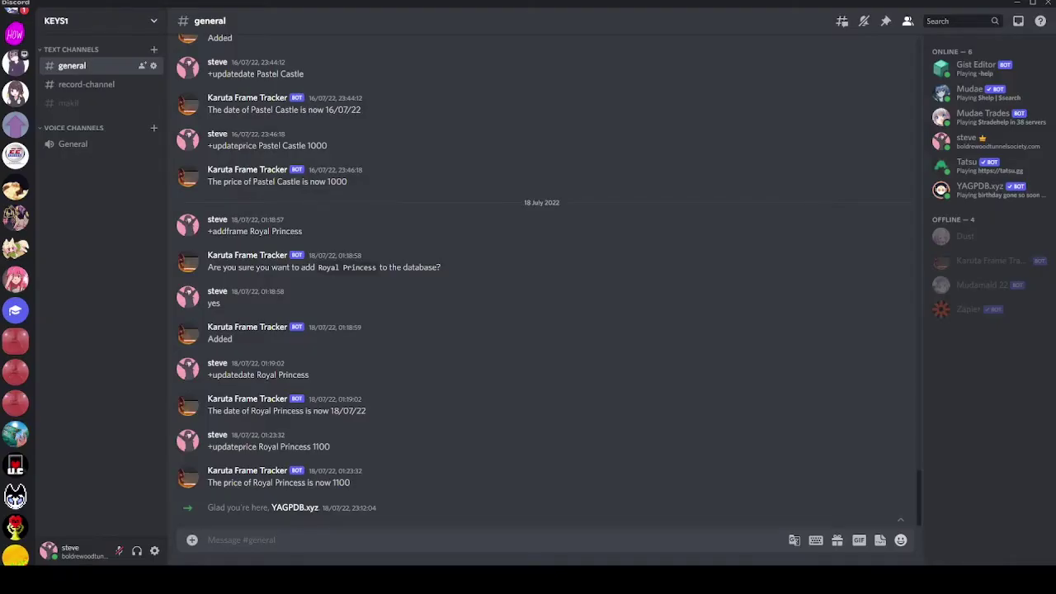
pyautogui.write('-rolemenu crea')
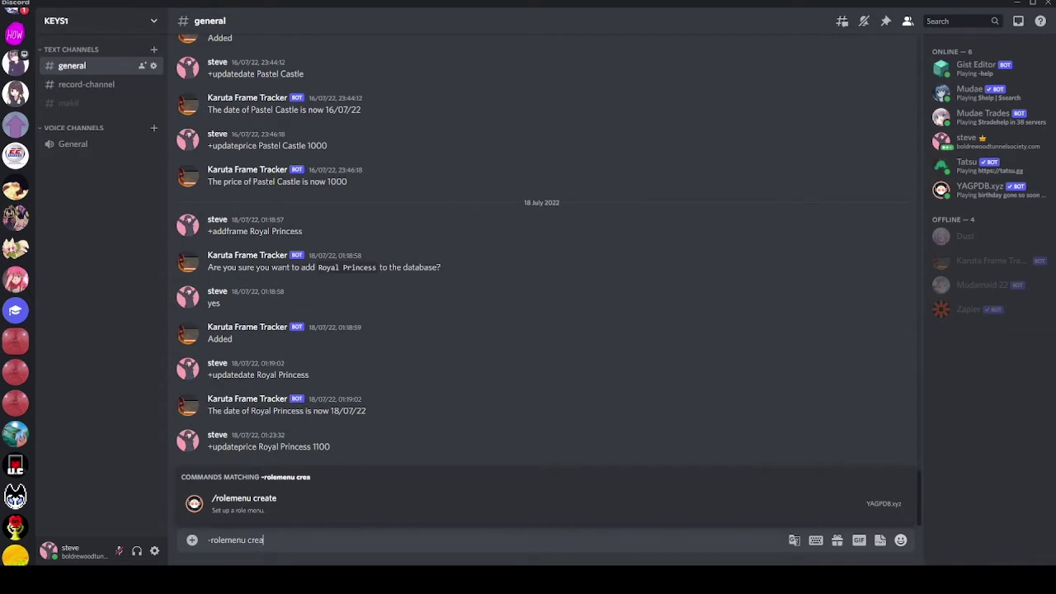
pyautogui.write('te colours')
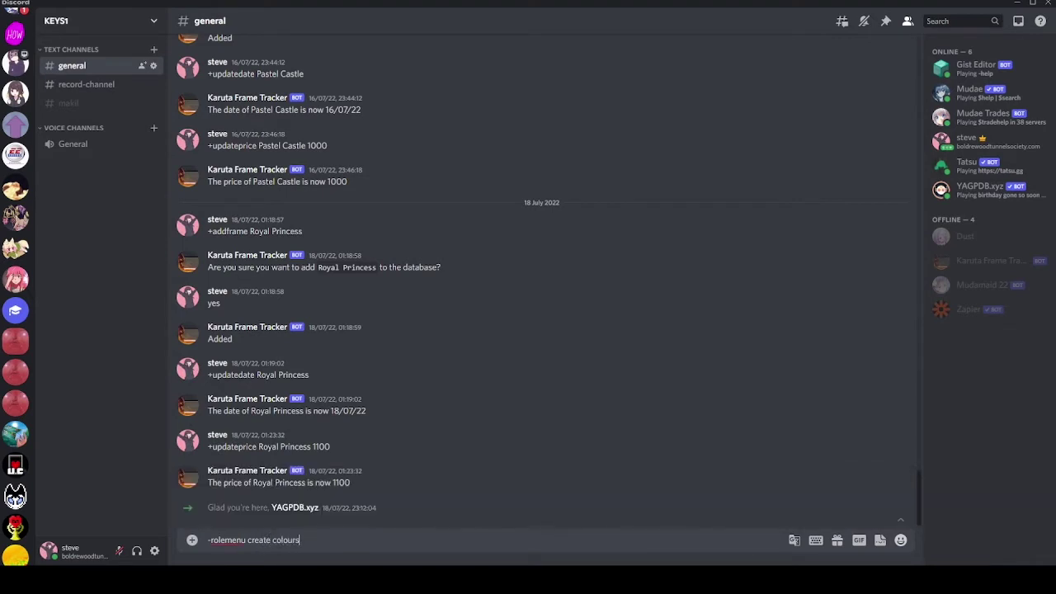
pyautogui.press('Return')
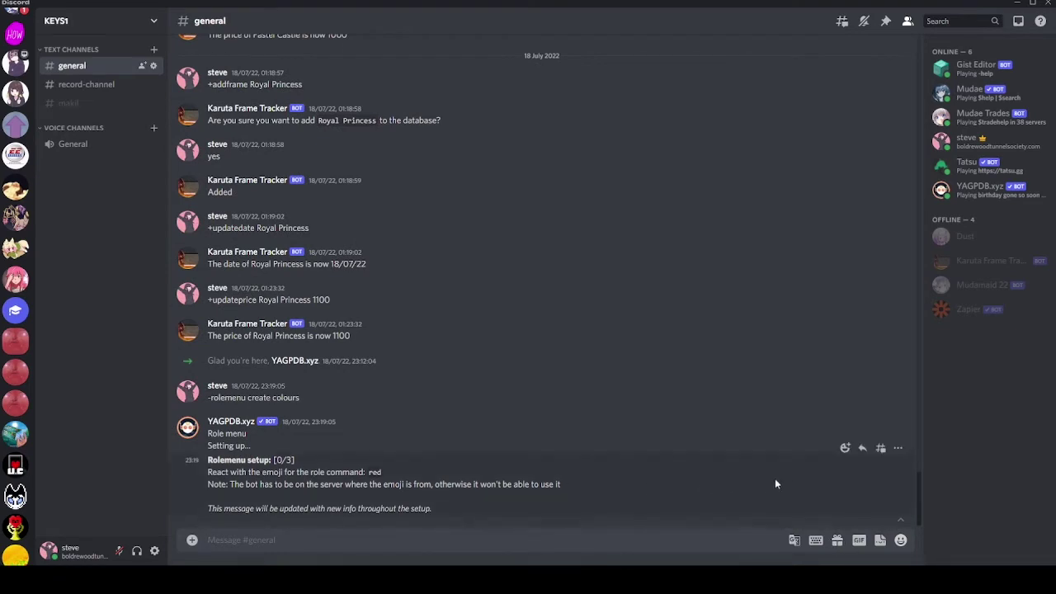
# React to the setup message with red_circle to assign the red role
pyautogui.click(844, 449)
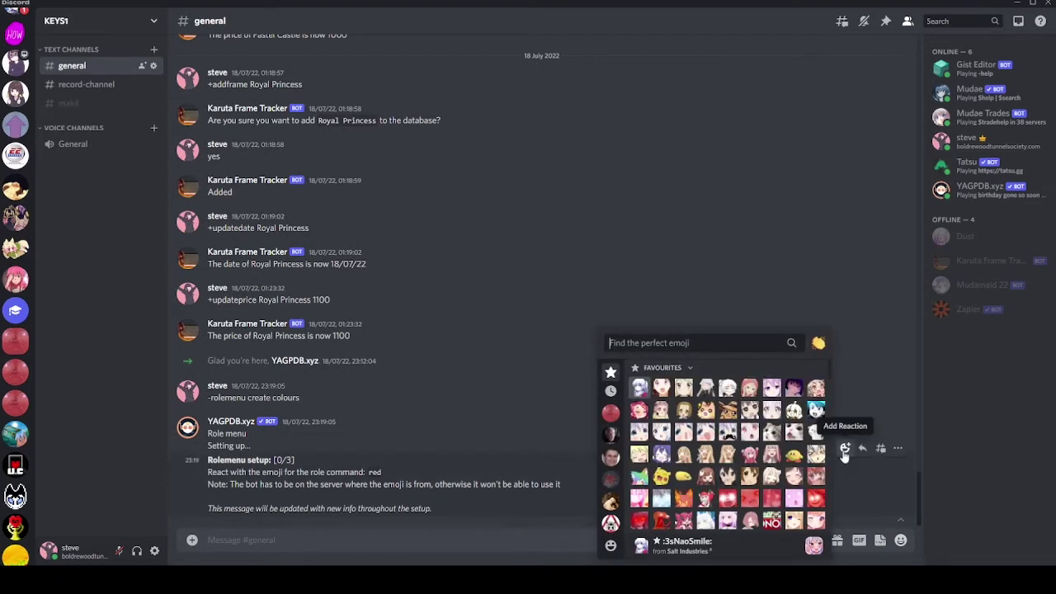
pyautogui.click(610, 545)
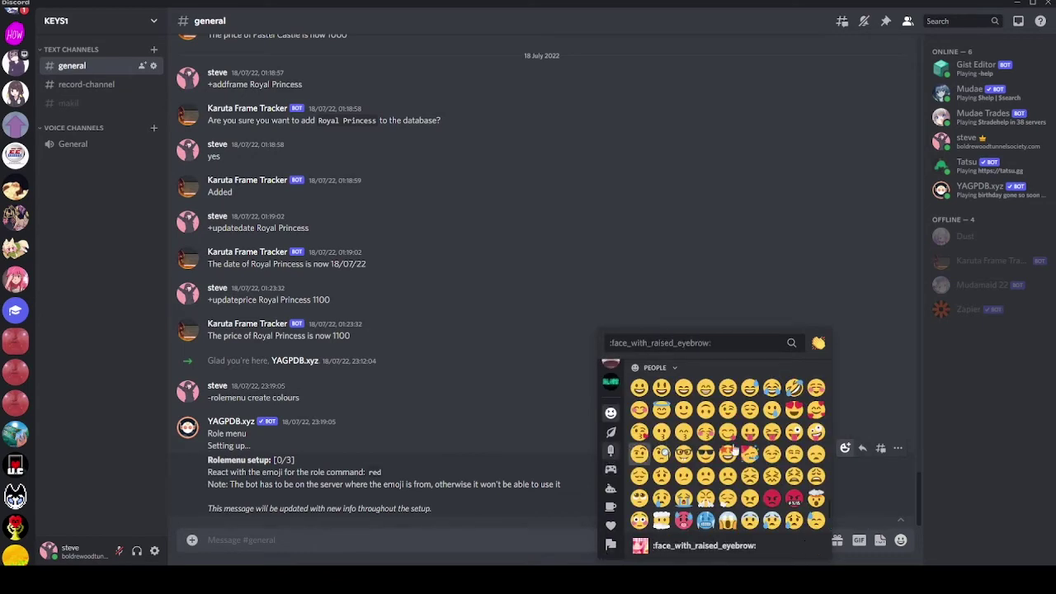
pyautogui.scroll(-5, 740, 447)
pyautogui.scroll(-4, 740, 446)
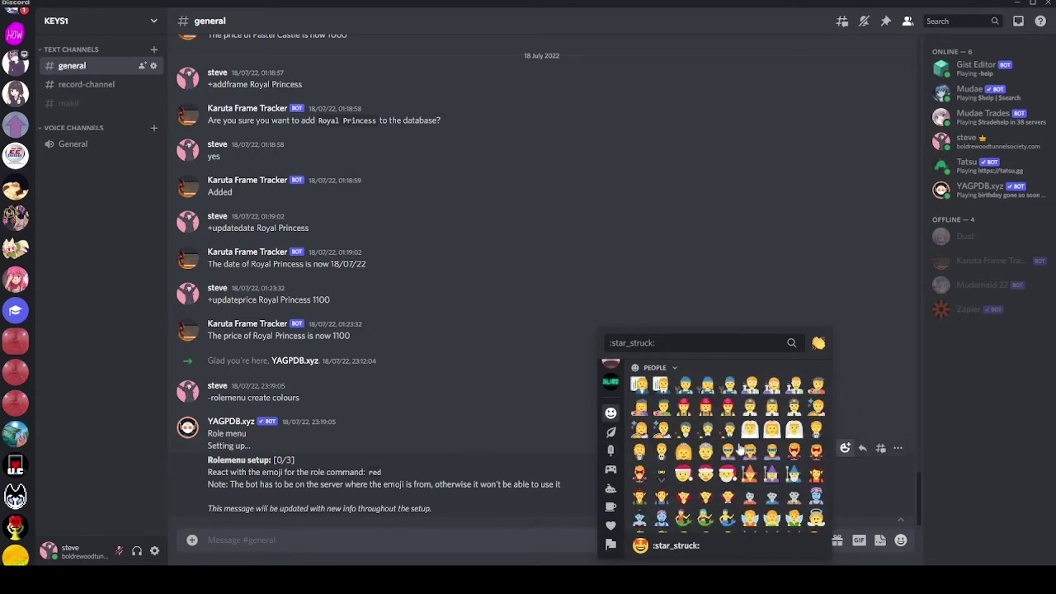
pyautogui.write('red')
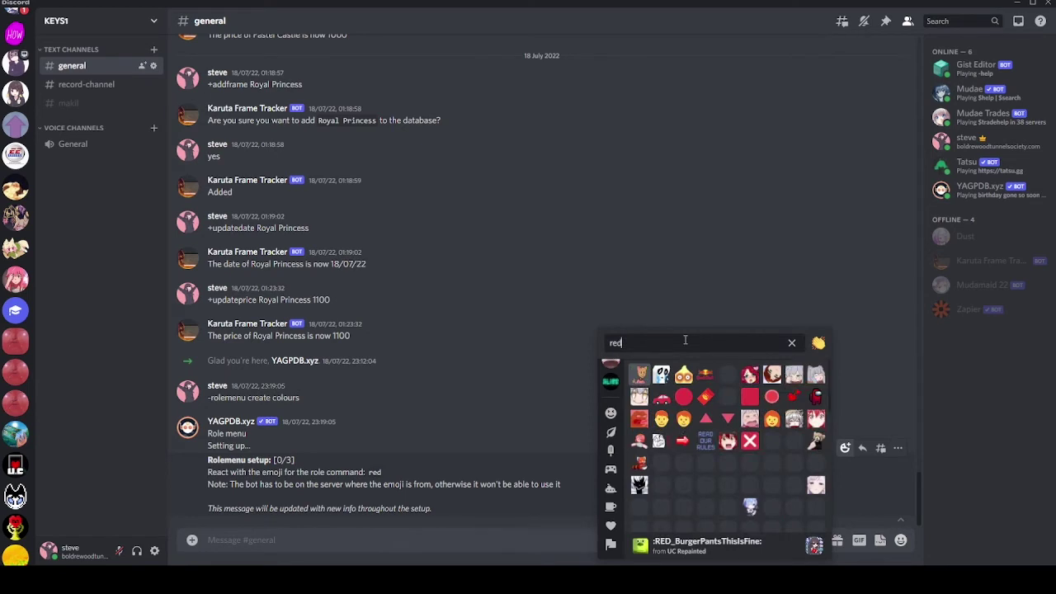
pyautogui.click(683, 399)
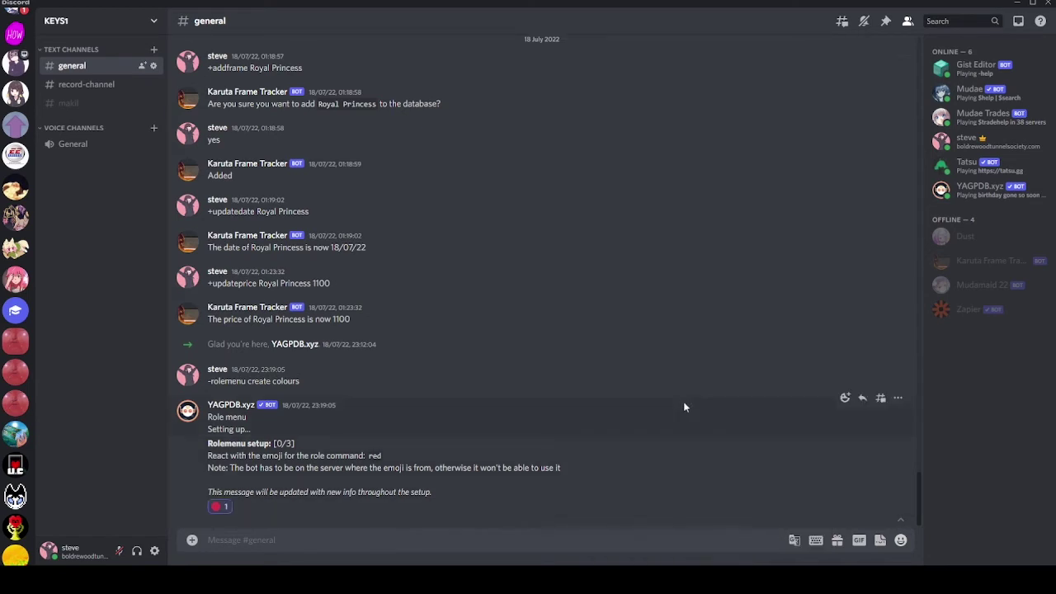
# Add blue_circle and yellow_circle reactions for the blue and yellow roles
pyautogui.click(845, 432)
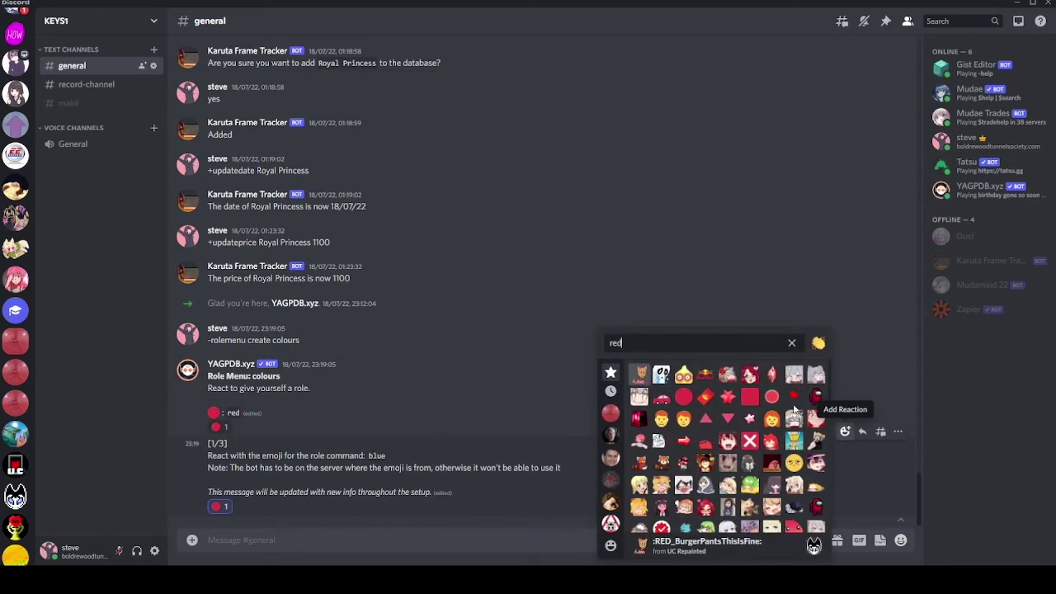
pyautogui.hotkey('ctrl', 'a')
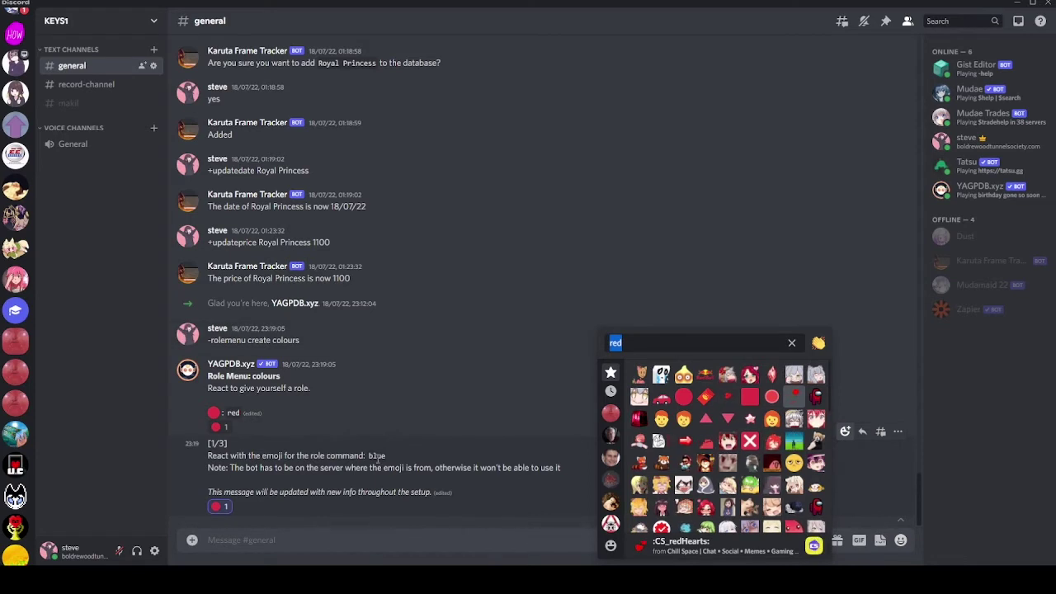
pyautogui.press('BackSpace')
pyautogui.write('blue')
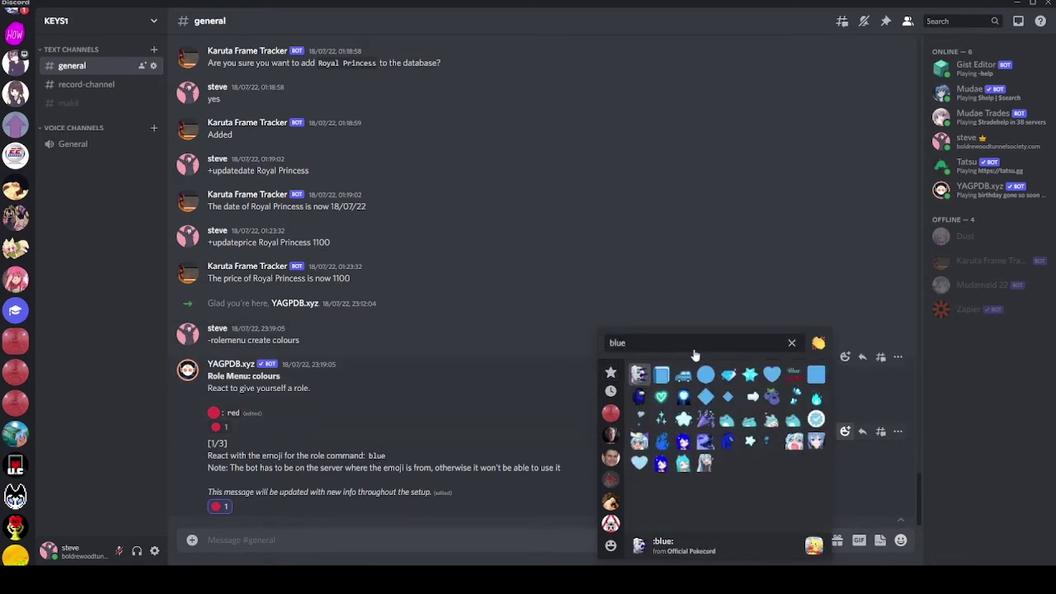
pyautogui.click(705, 374)
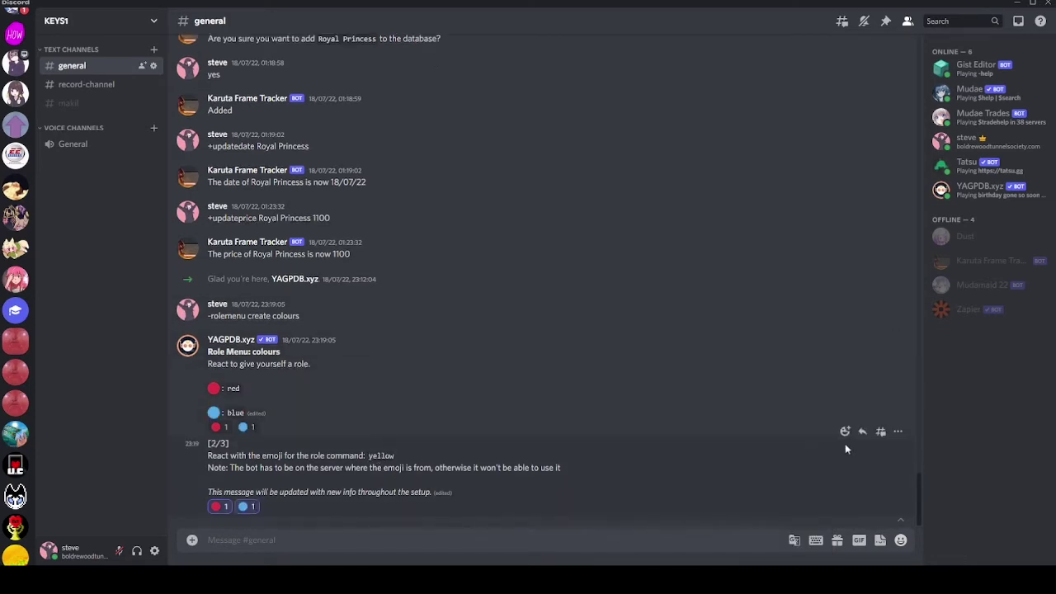
pyautogui.click(844, 432)
pyautogui.moveTo(682, 339); pyautogui.dragTo(606, 342)
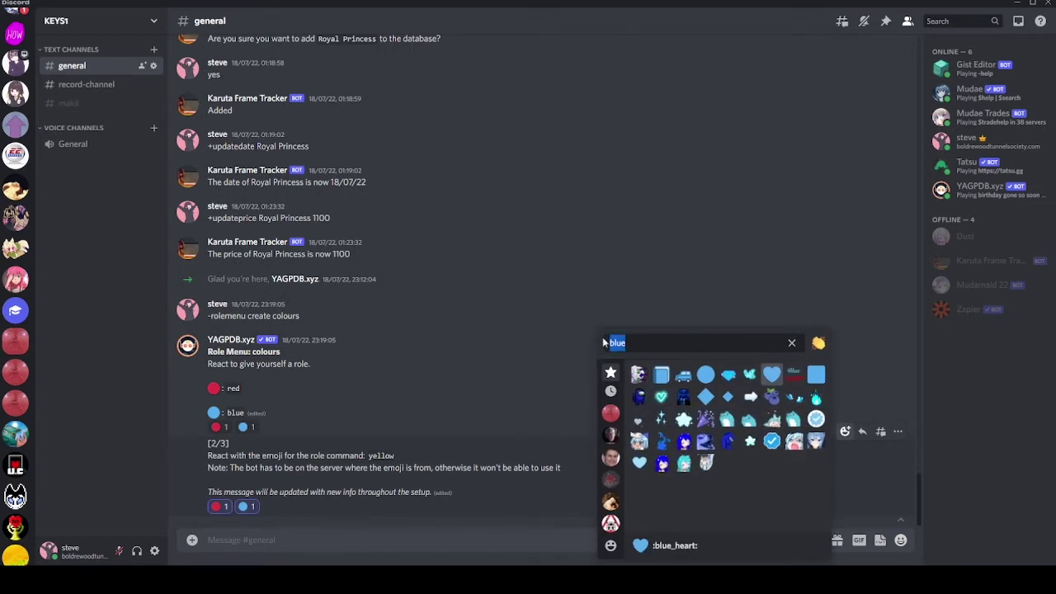
pyautogui.write('yellow')
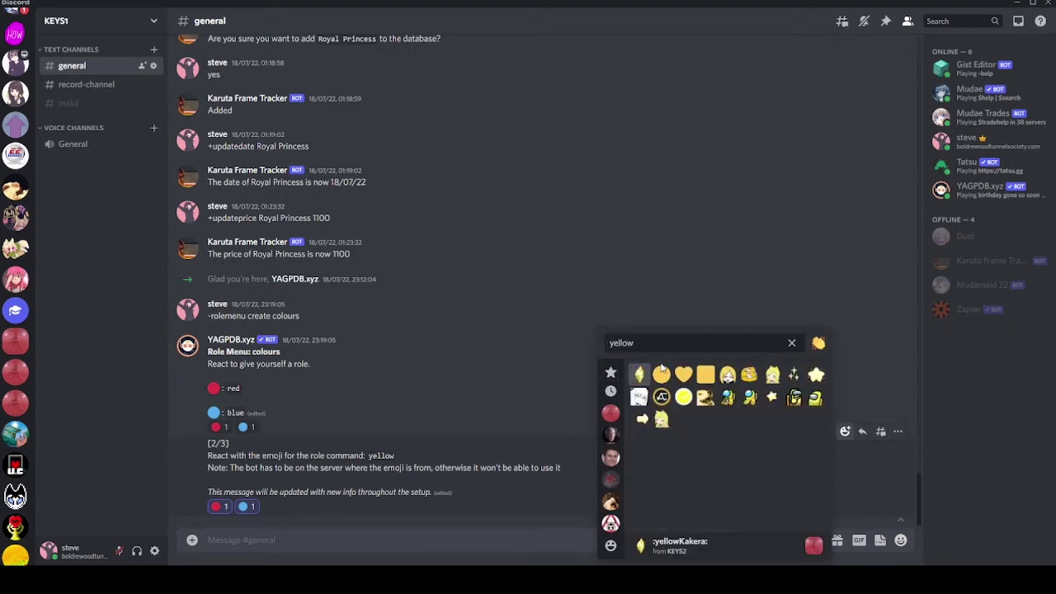
pyautogui.click(662, 371)
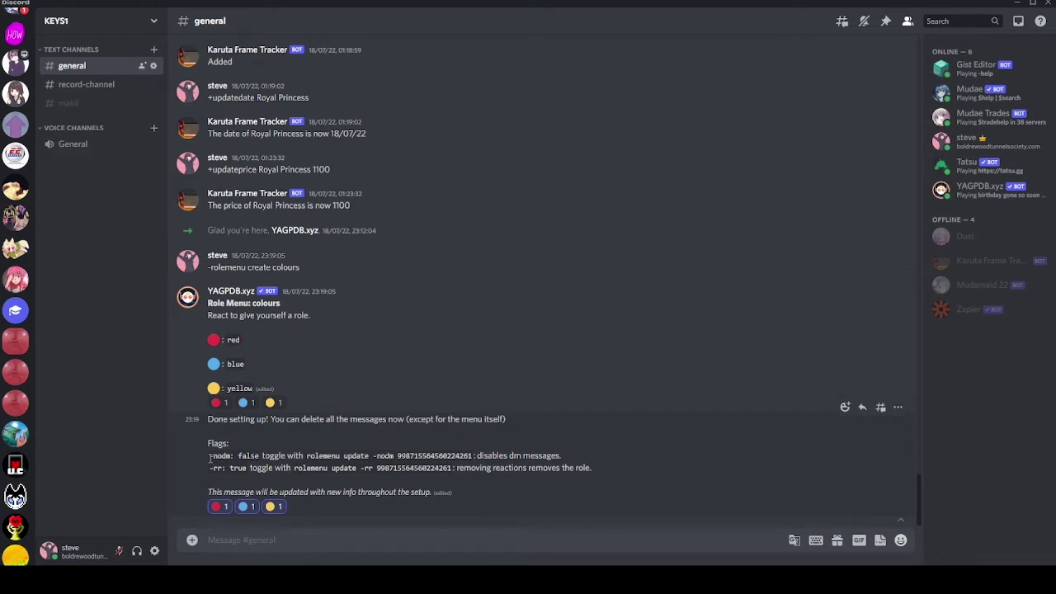
# Copy the 'rolemenu update -nodm' command from the Flags text and send it
pyautogui.moveTo(210, 455)
pyautogui.mouseDown()
pyautogui.moveTo(233, 455)
pyautogui.moveTo(209, 471)
pyautogui.mouseUp()
pyautogui.click(284, 273)
pyautogui.doubleClick(363, 455)
pyautogui.moveTo(307, 455); pyautogui.dragTo(473, 459)
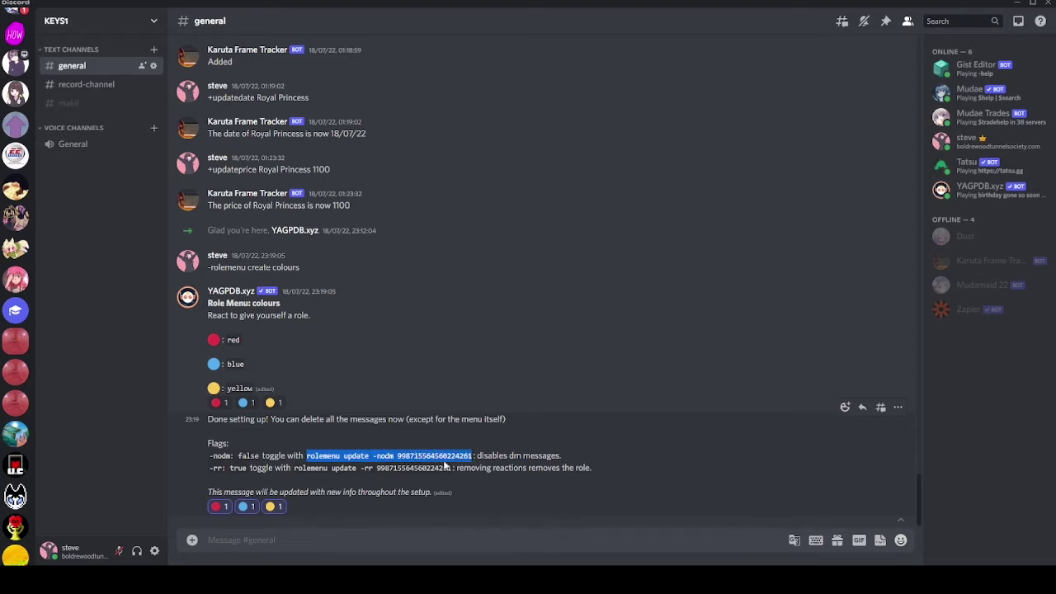
pyautogui.rightClick(323, 351)
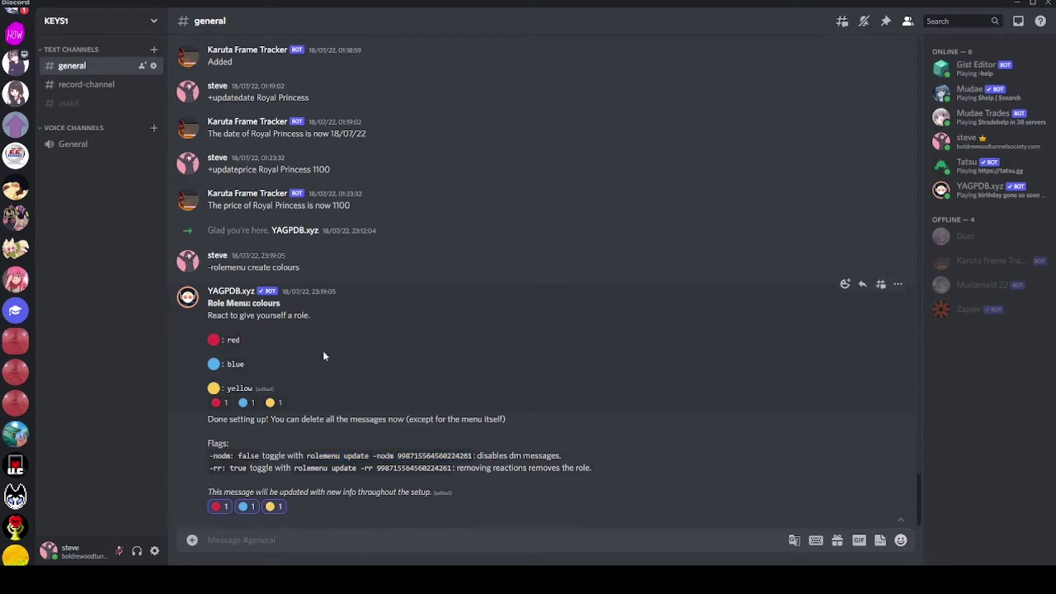
pyautogui.click(441, 455)
pyautogui.hotkey('ctrl', 'v')
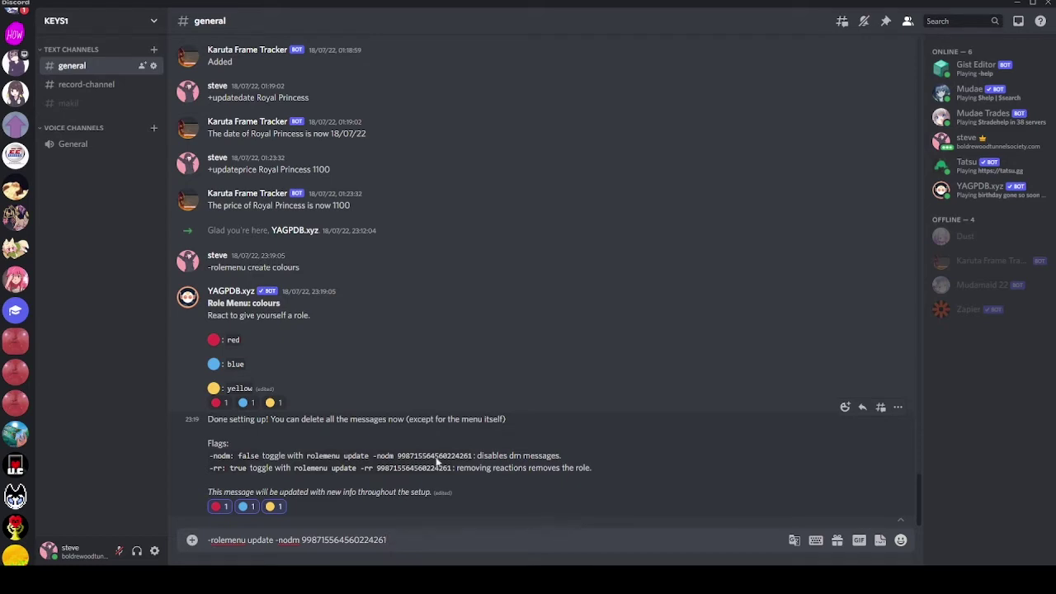
pyautogui.rightClick(366, 324)
pyautogui.click(401, 546)
pyautogui.press('Return')
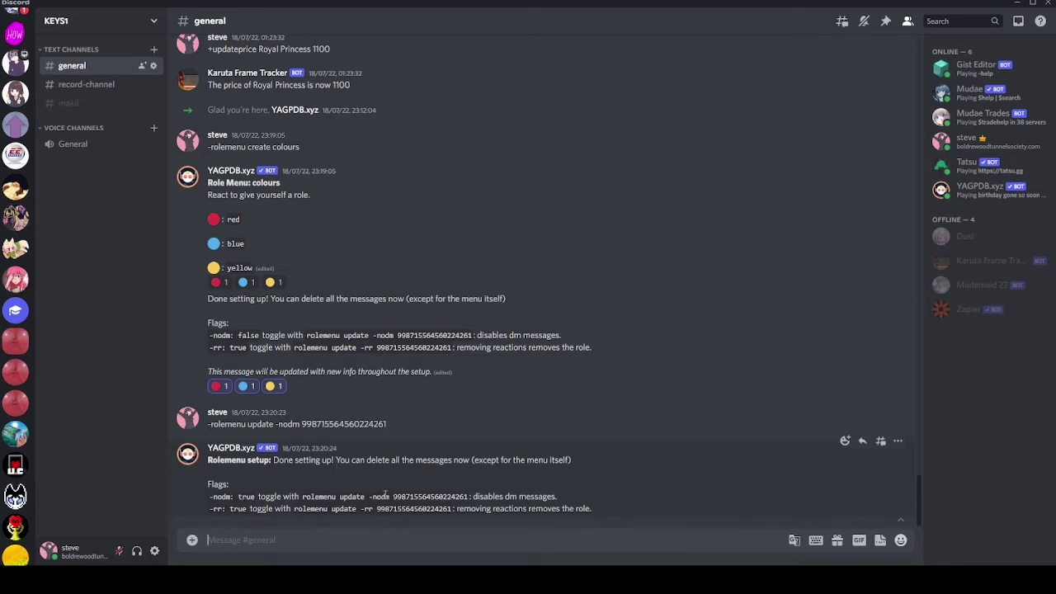
# Compare the -nodm flag, now true, with its original false value and description
pyautogui.doubleClick(246, 496)
pyautogui.doubleClick(249, 335)
pyautogui.click(251, 511)
pyautogui.moveTo(484, 495); pyautogui.dragTo(566, 497)
pyautogui.click(220, 507)
# Claim the blue, yellow and red roles via reactions and confirm them on your profile card
pyautogui.click(248, 288)
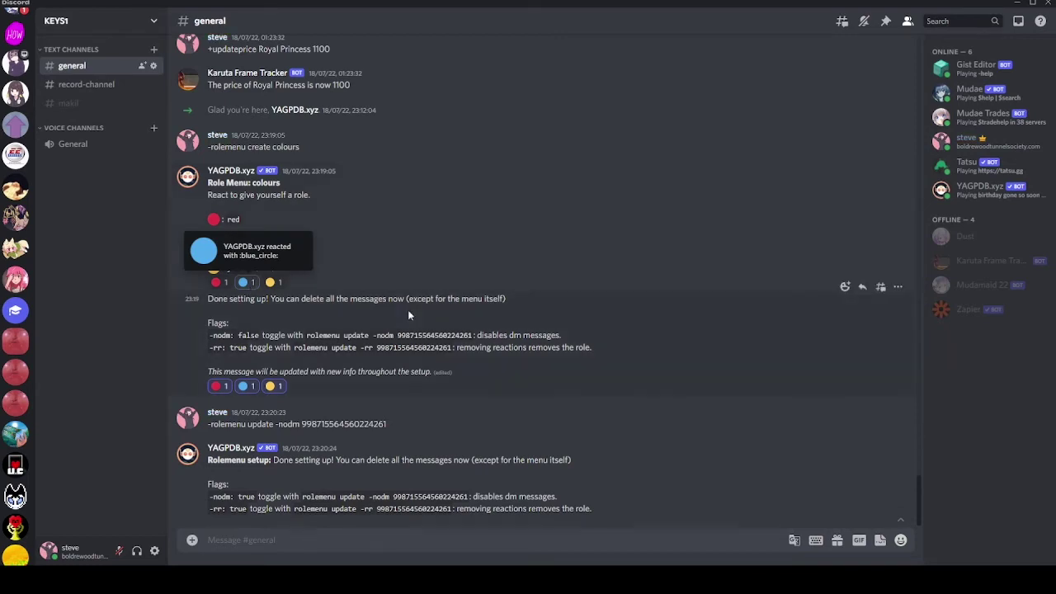
pyautogui.click(275, 285)
pyautogui.click(218, 282)
pyautogui.click(245, 282)
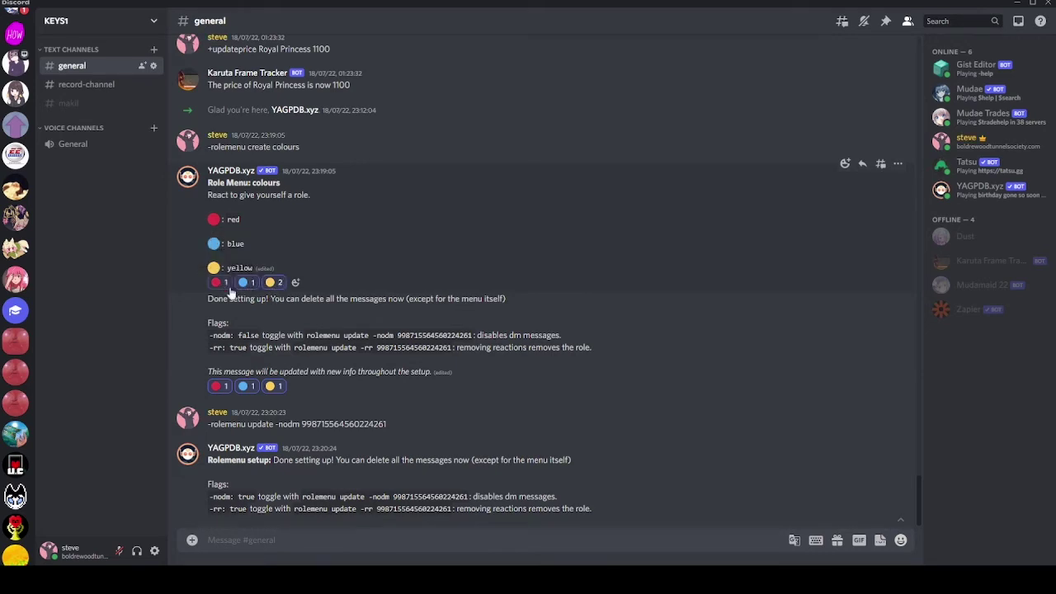
pyautogui.click(1002, 137)
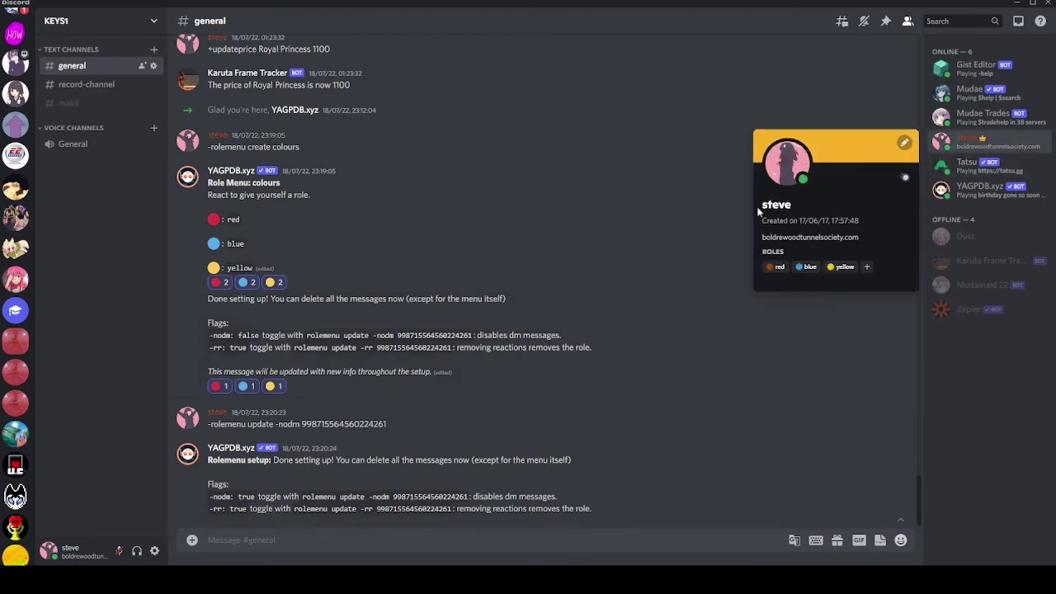
pyautogui.click(589, 322)
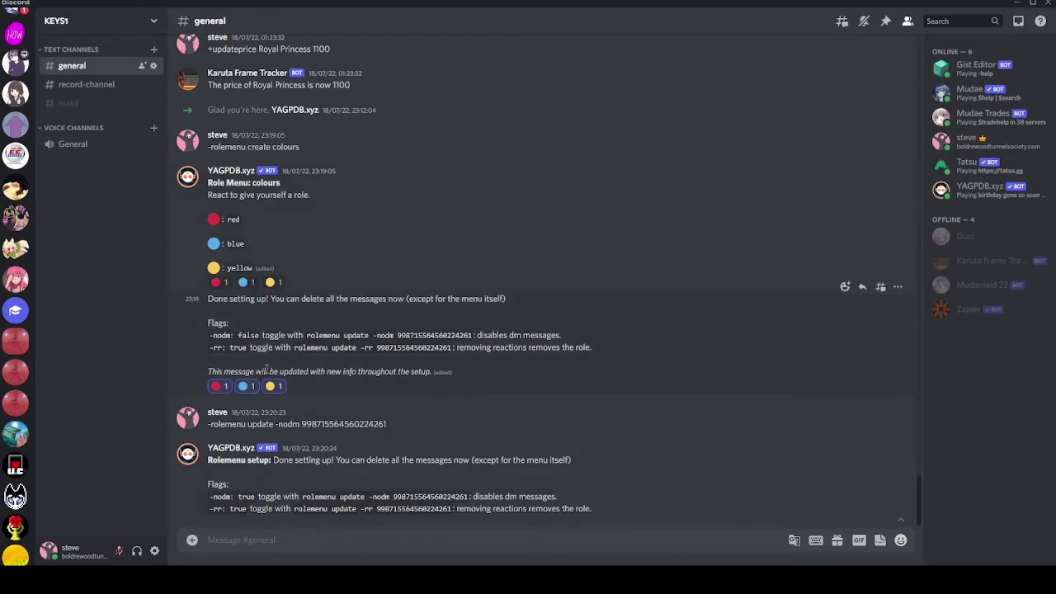
# Review the setup-message note, the Flags lines and the 'rolemenu create colours' command
pyautogui.moveTo(273, 298); pyautogui.dragTo(518, 297)
pyautogui.click(530, 306)
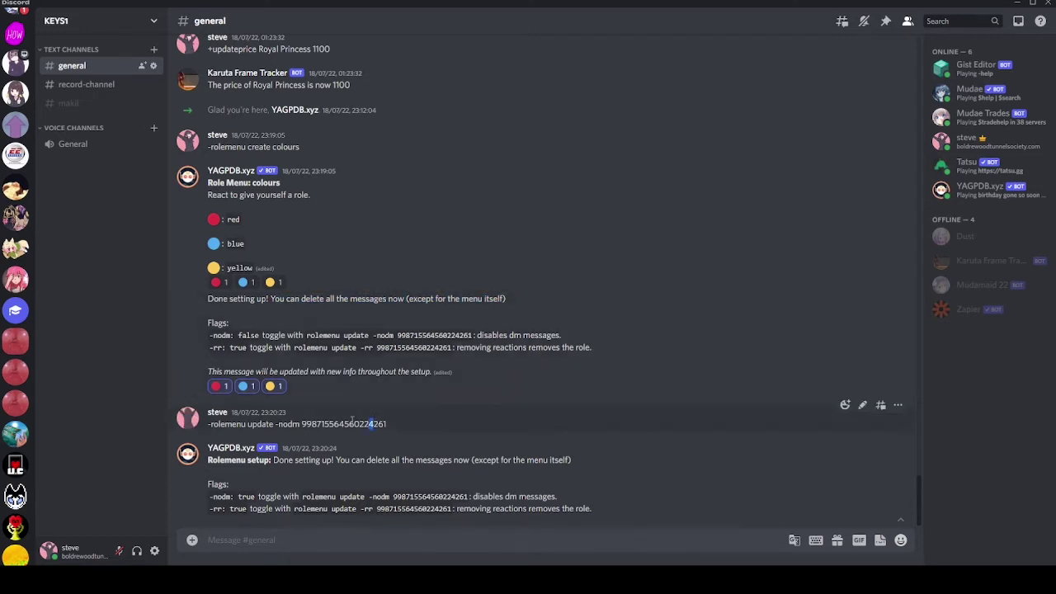
pyautogui.moveTo(375, 422); pyautogui.dragTo(344, 437)
pyautogui.moveTo(591, 509); pyautogui.dragTo(306, 459)
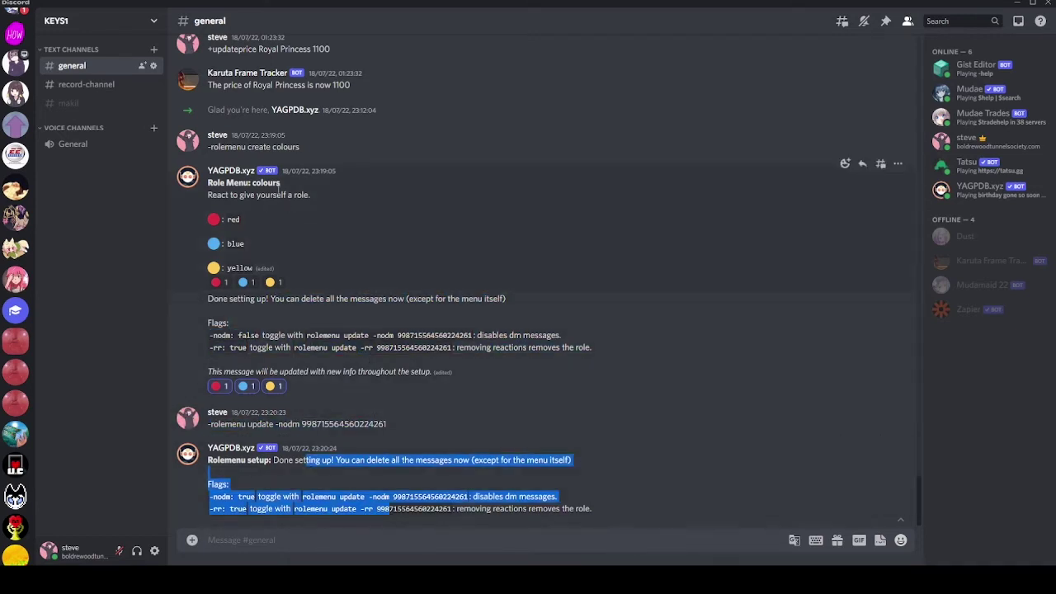
pyautogui.moveTo(210, 147); pyautogui.dragTo(261, 168)
pyautogui.click(608, 272)
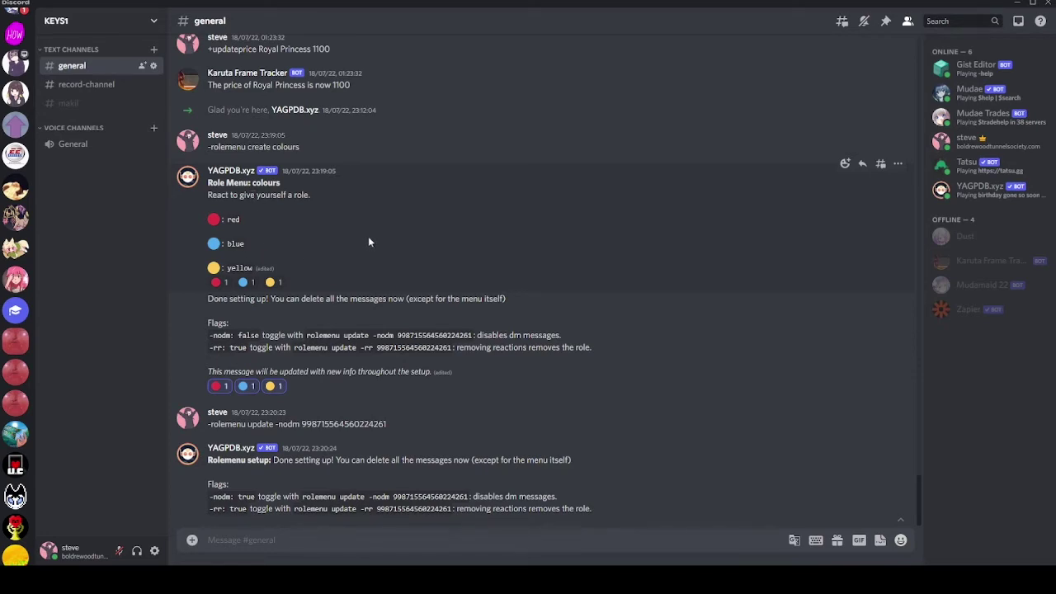
pyautogui.scroll(3, 12, 122)
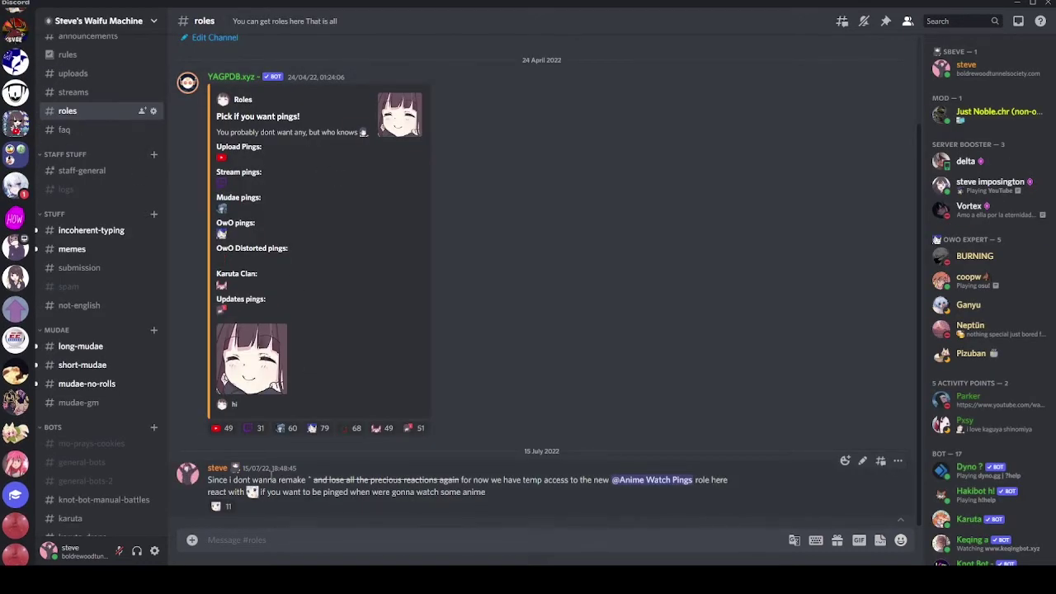
# Jump to the KEYS1 server's #general channel via the server switcher
pyautogui.scroll(-4, 15, 289)
pyautogui.scroll(4, 15, 330)
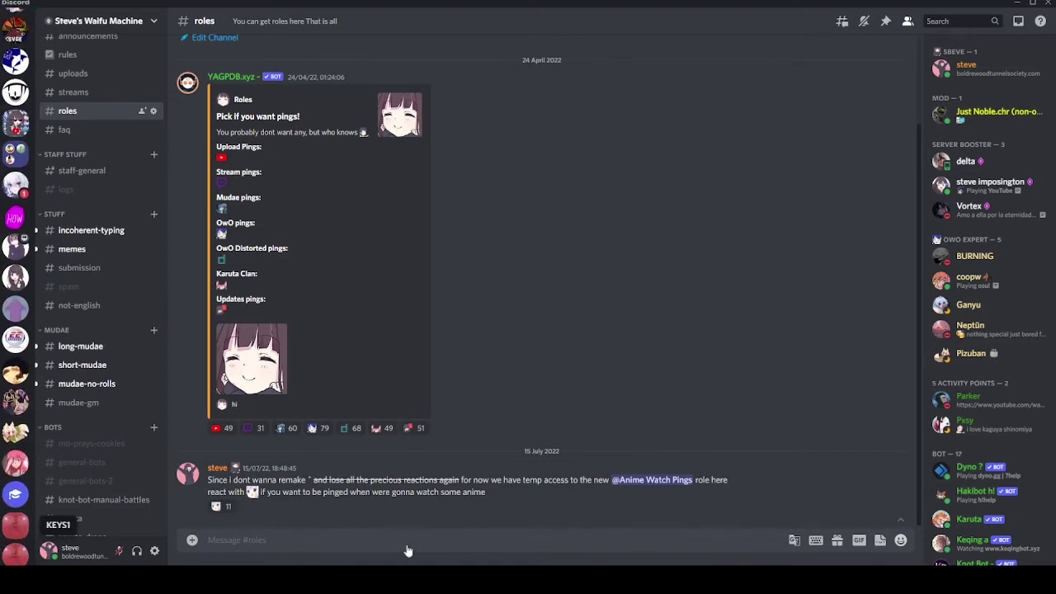
pyautogui.press('Return')
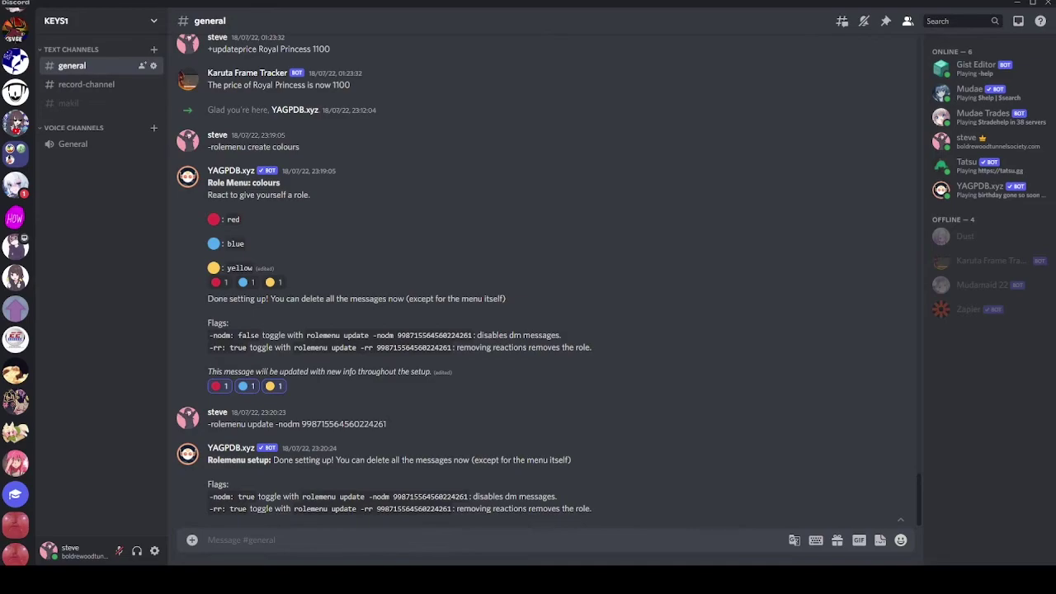
# Scroll the YAGPDB role docs to the Custom message section and highlight its -m flag
pyautogui.hotkey('alt', 'Tab')
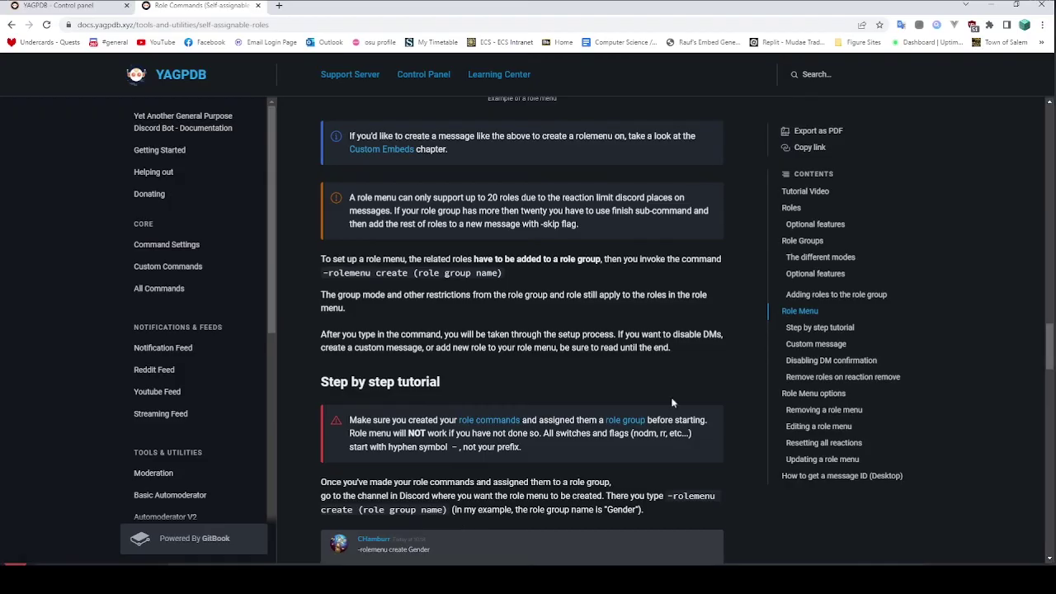
pyautogui.scroll(-1, 671, 397)
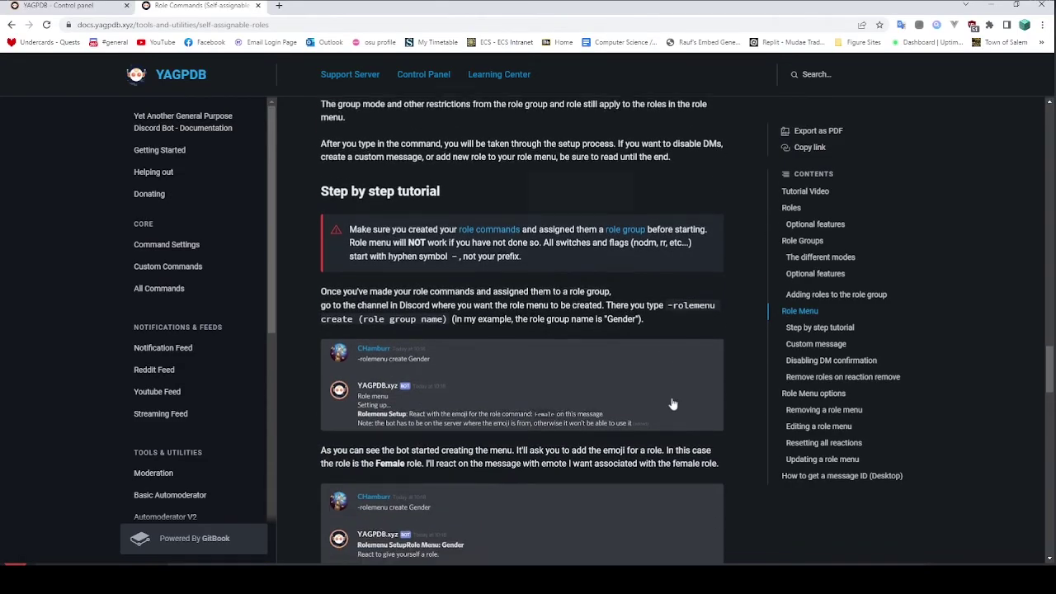
pyautogui.scroll(-5, 672, 404)
pyautogui.scroll(-5, 672, 403)
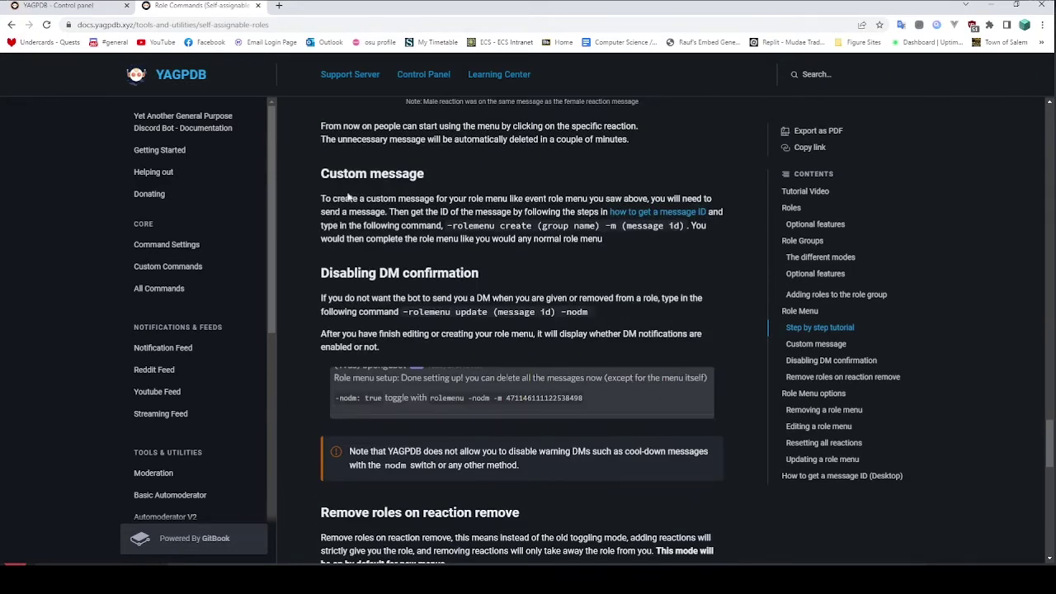
pyautogui.moveTo(605, 227); pyautogui.dragTo(682, 228)
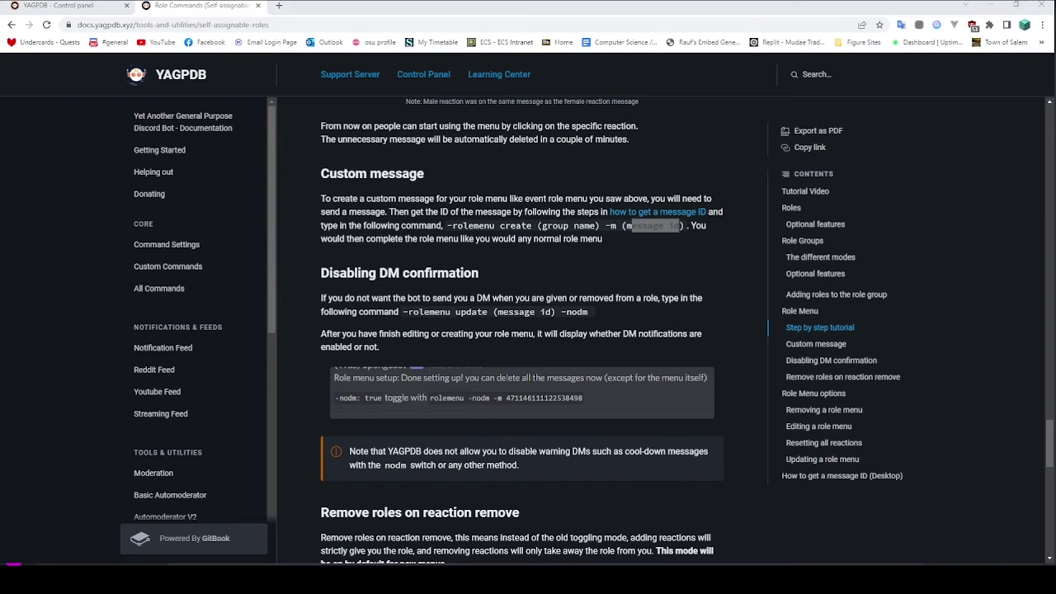
pyautogui.hotkey('alt', 'Tab')
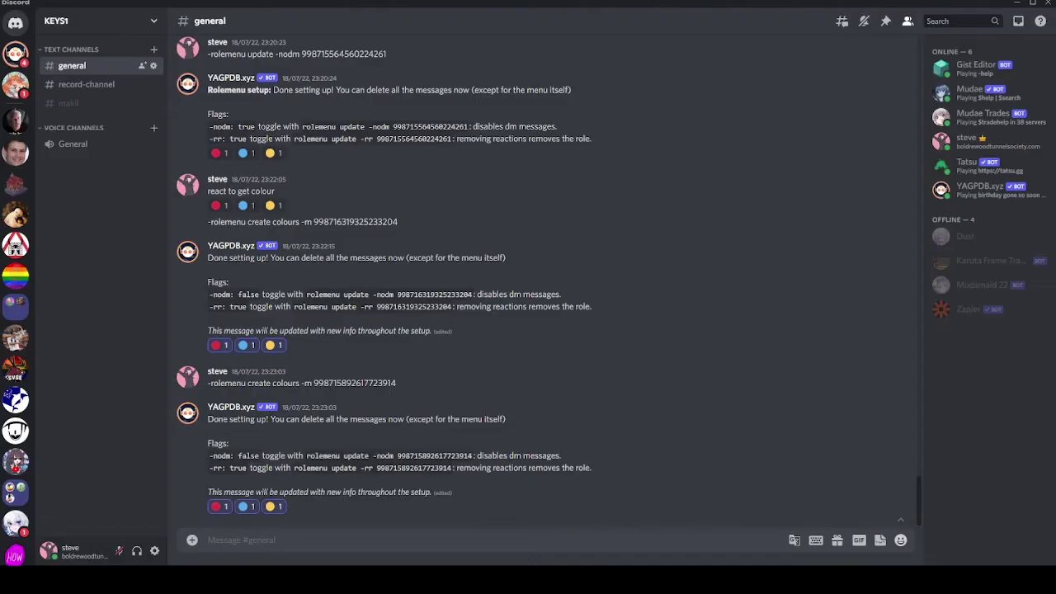
pyautogui.hotkey('alt', 'Tab')
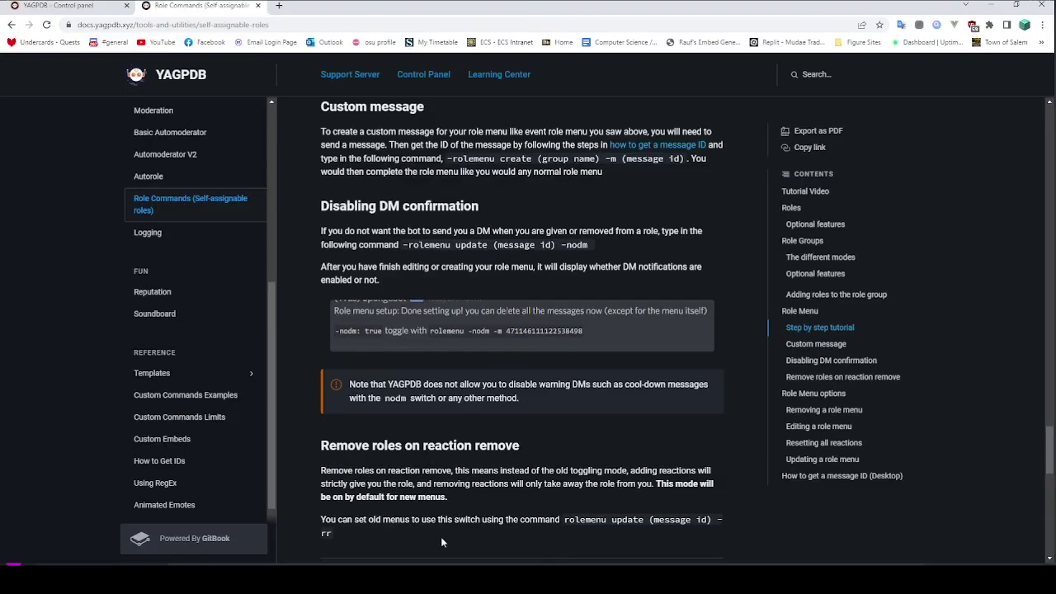
# Go to Custom Embeds, follow the 'this embed generator' link, and select the sample embed JSON
pyautogui.click(196, 449)
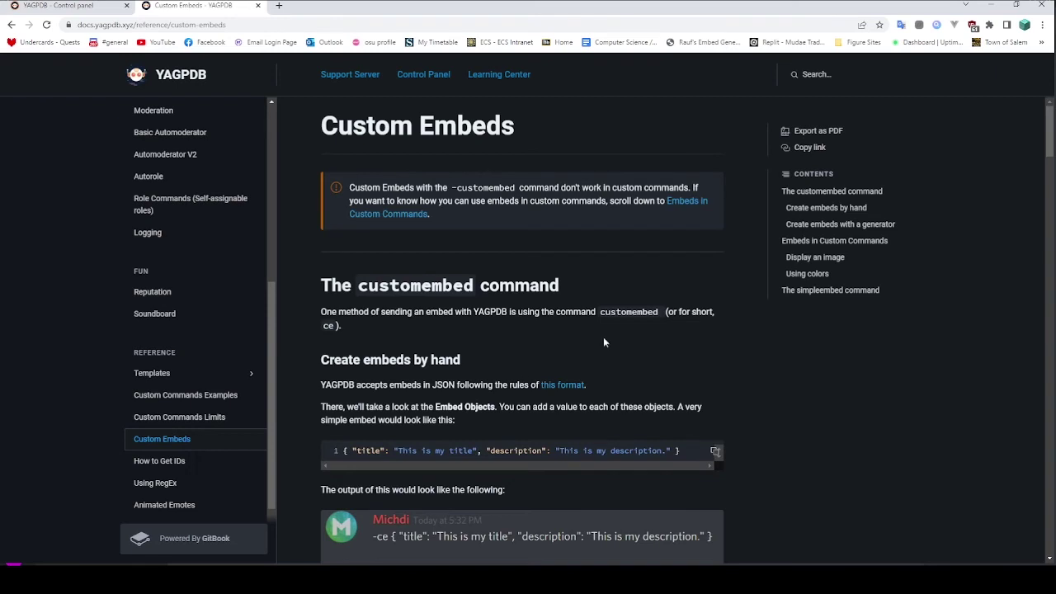
pyautogui.scroll(-2, 603, 342)
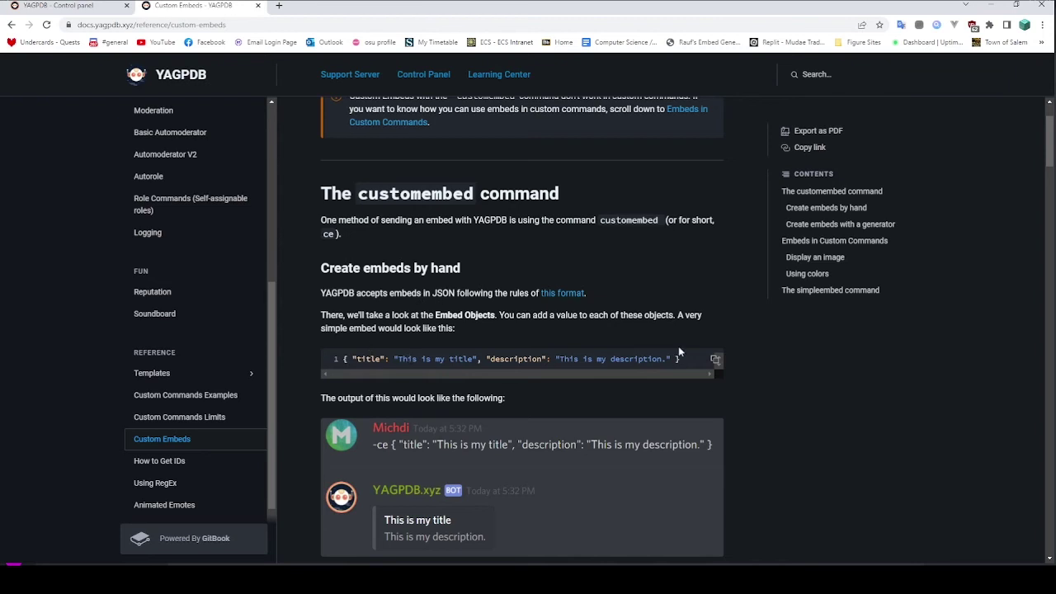
pyautogui.scroll(-2, 680, 352)
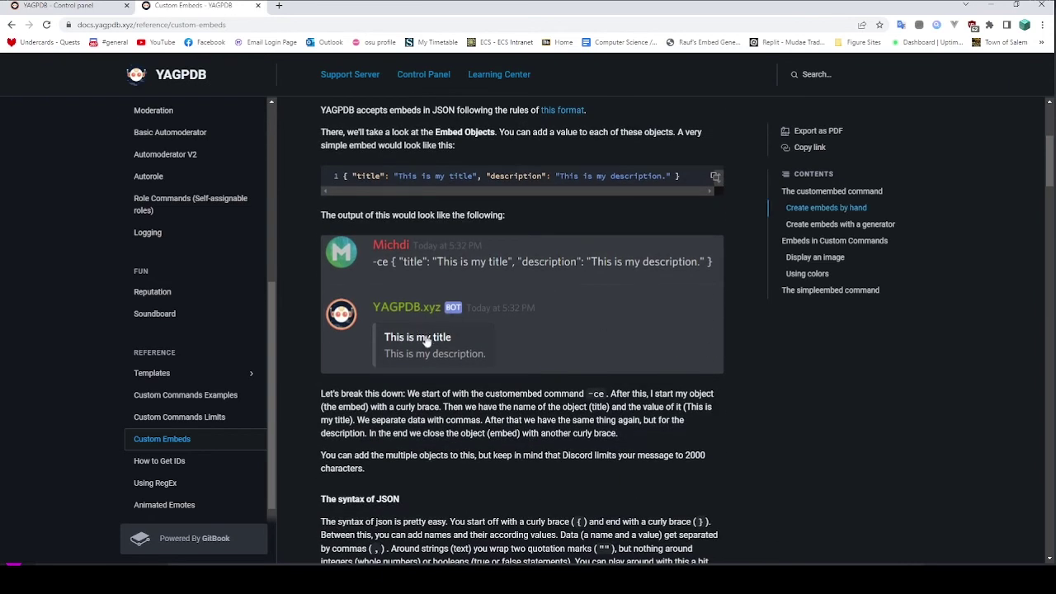
pyautogui.scroll(-2, 426, 341)
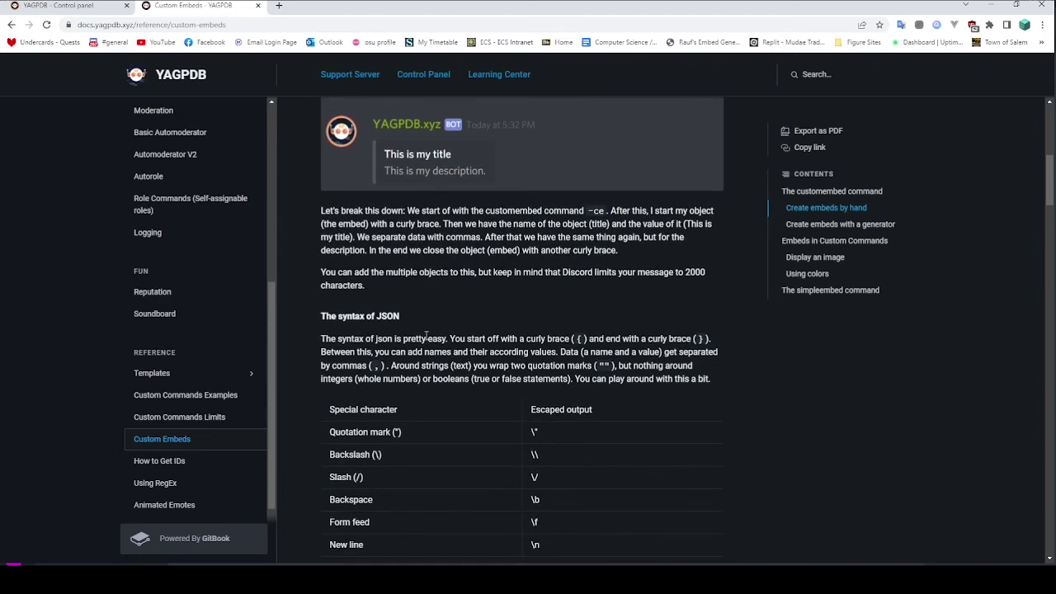
pyautogui.scroll(4, 444, 298)
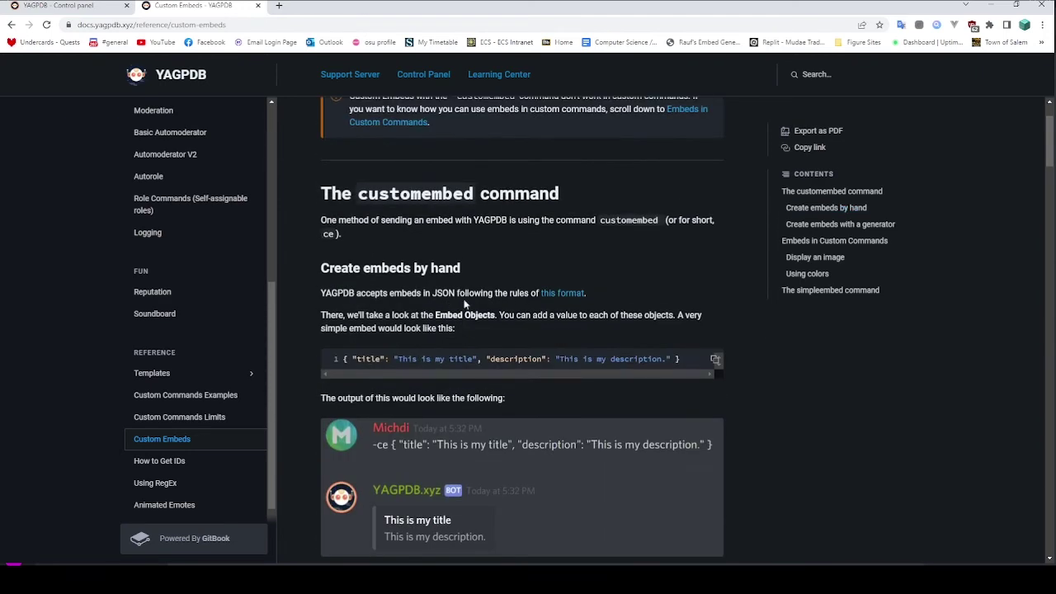
pyautogui.scroll(-10, 466, 302)
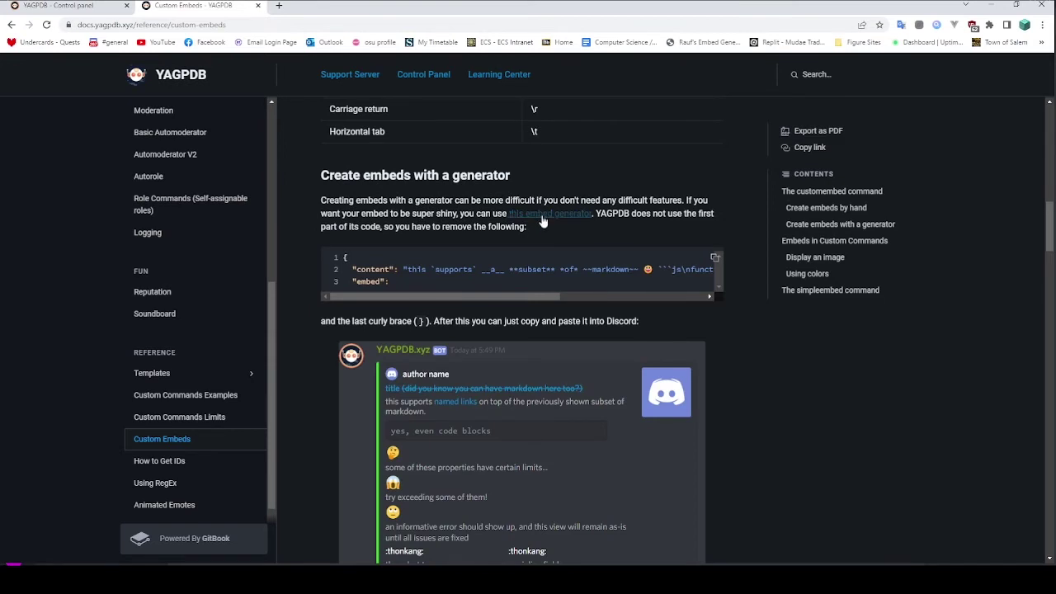
pyautogui.click(543, 216)
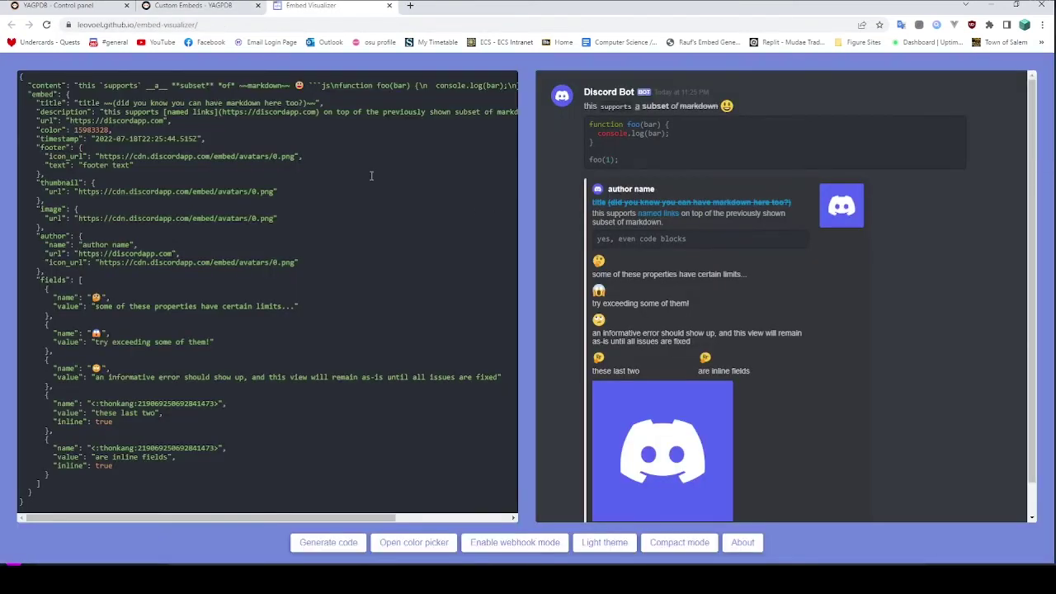
pyautogui.moveTo(22, 79); pyautogui.dragTo(112, 422)
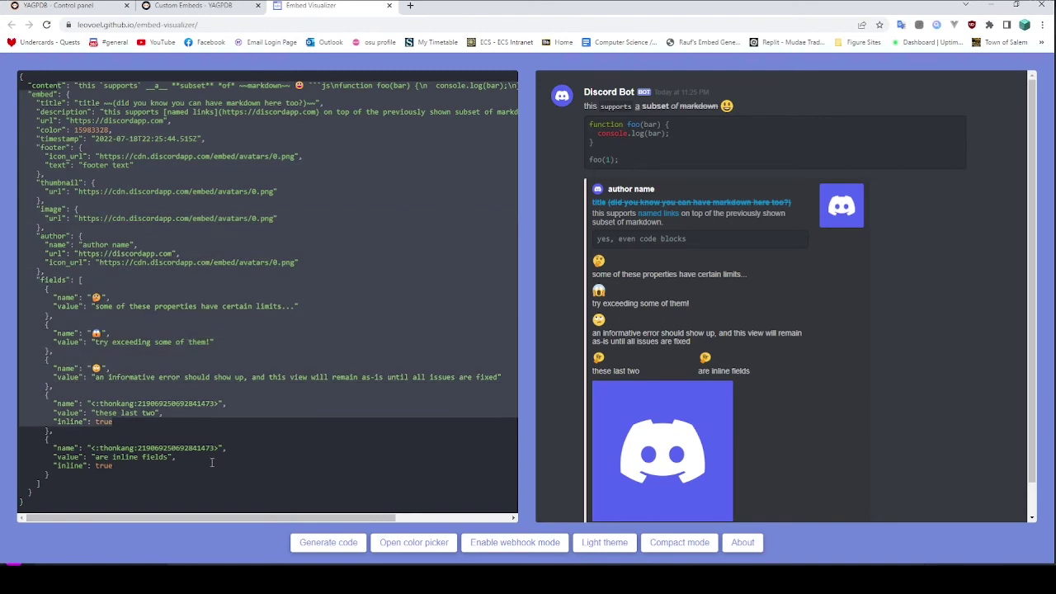
# Deselect the sample JSON and close the Embed Visualizer tab to return to the docs
pyautogui.click(337, 454)
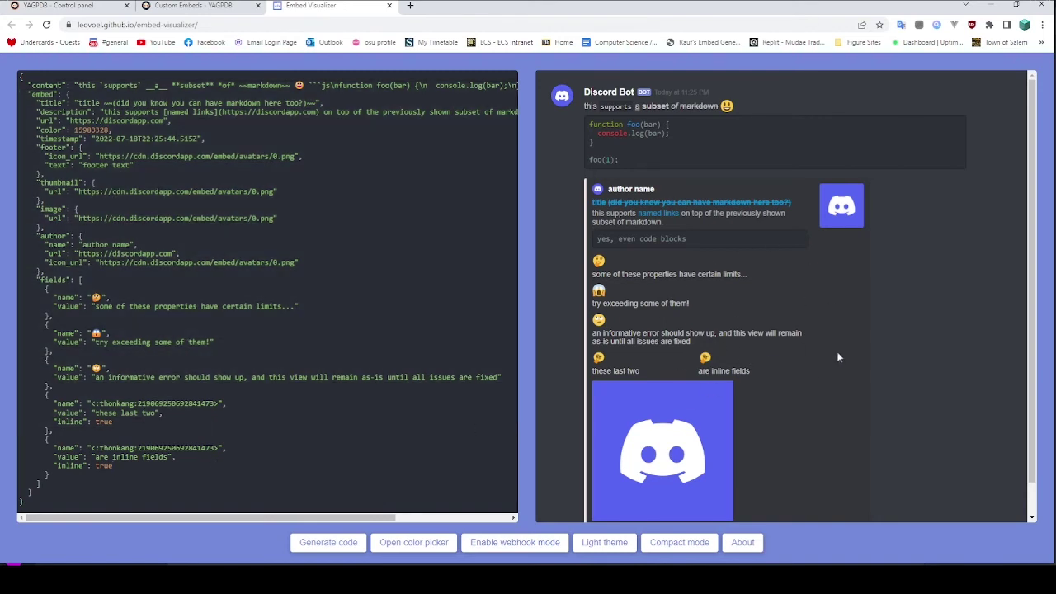
pyautogui.scroll(-1, 759, 384)
pyautogui.scroll(1, 760, 395)
pyautogui.click(389, 6)
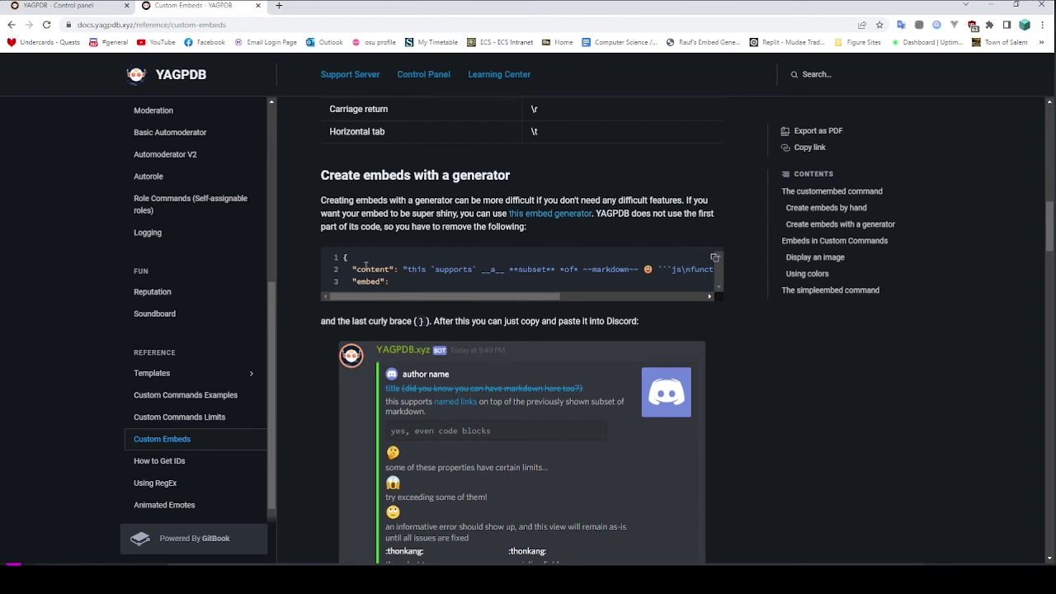
# Read through the Custom Embeds generator instructions, then switch back to Discord
pyautogui.scroll(-1, 366, 266)
pyautogui.scroll(-1, 366, 266)
pyautogui.moveTo(345, 205)
pyautogui.mouseDown()
pyautogui.moveTo(396, 205)
pyautogui.moveTo(345, 210)
pyautogui.mouseUp()
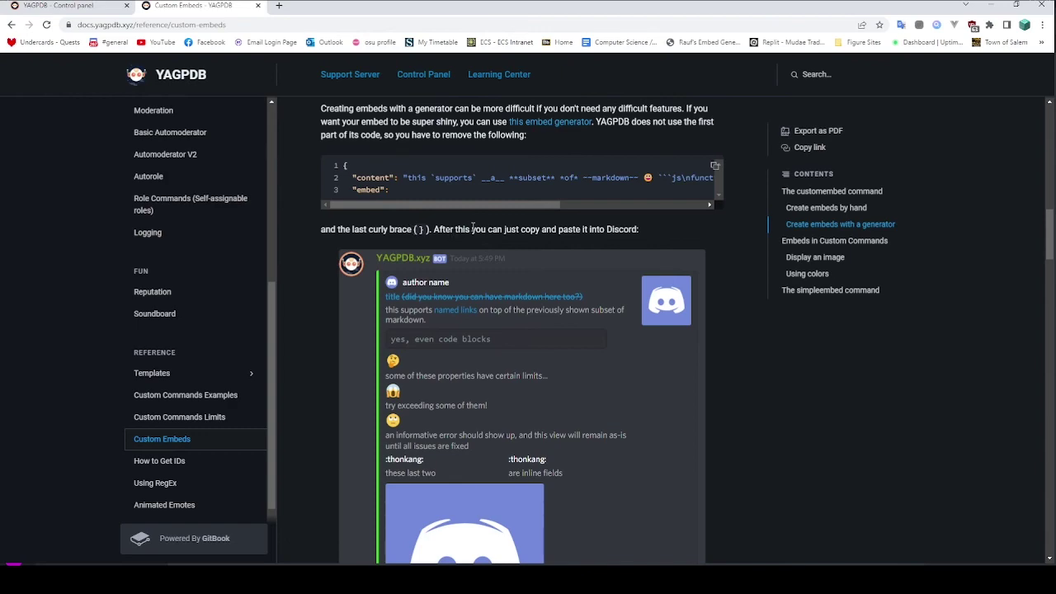
pyautogui.scroll(2, 472, 228)
pyautogui.scroll(5, 473, 231)
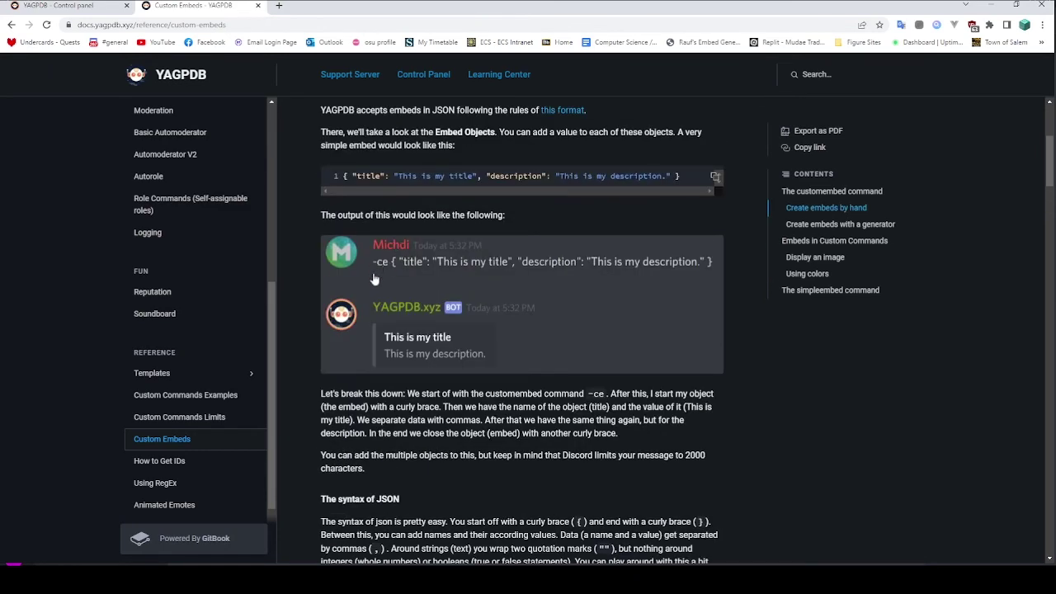
pyautogui.scroll(-10, 382, 266)
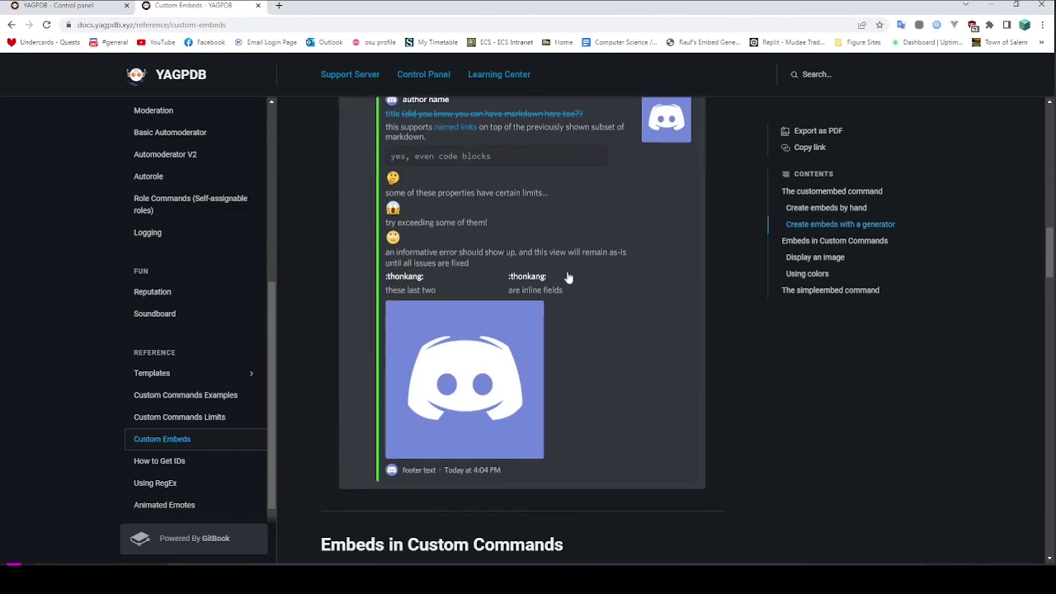
pyautogui.scroll(1, 387, 241)
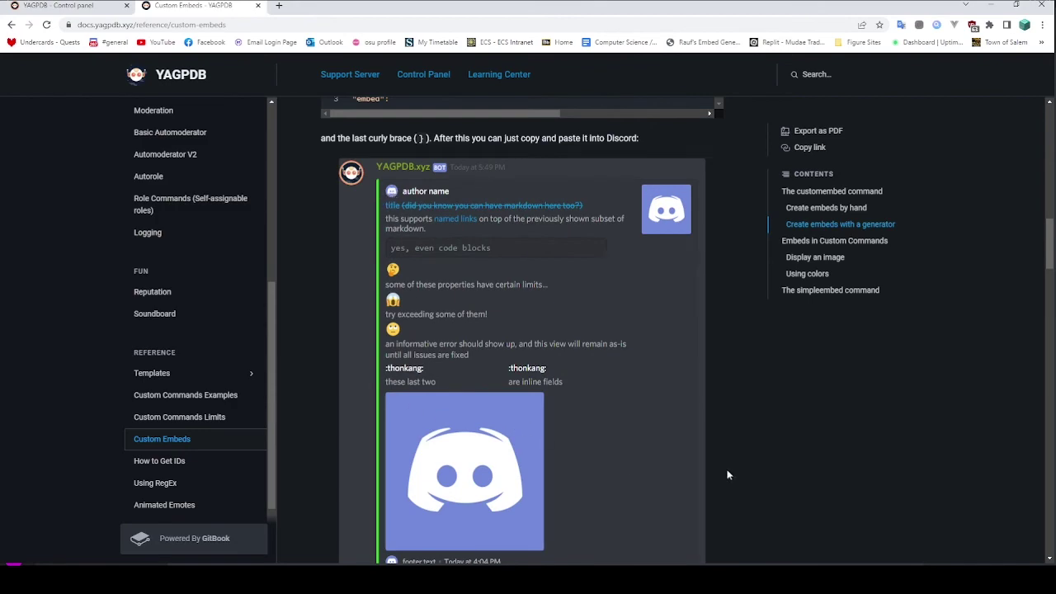
pyautogui.hotkey('alt', 'Tab')
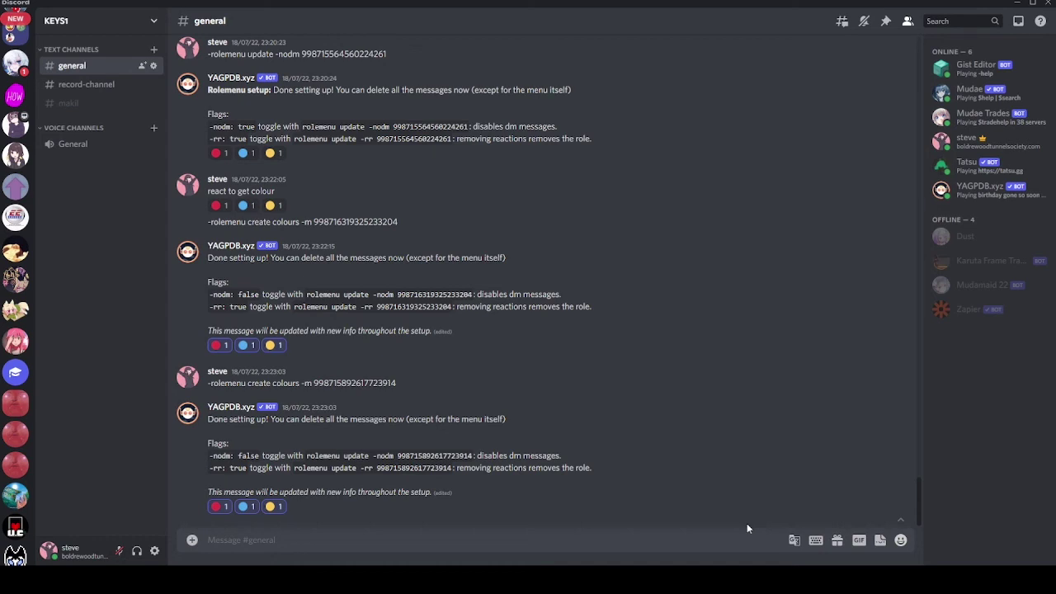
# Paste the embed JSON, change its leading '-' to '!', and send the customembed command
pyautogui.hotkey('ctrl', 'v')
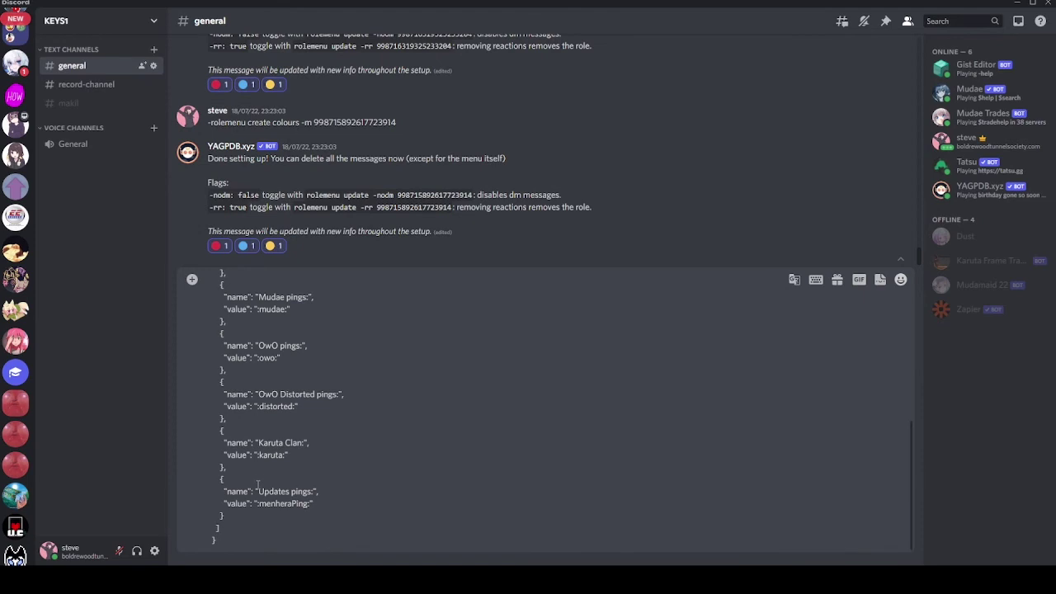
pyautogui.scroll(8, 243, 517)
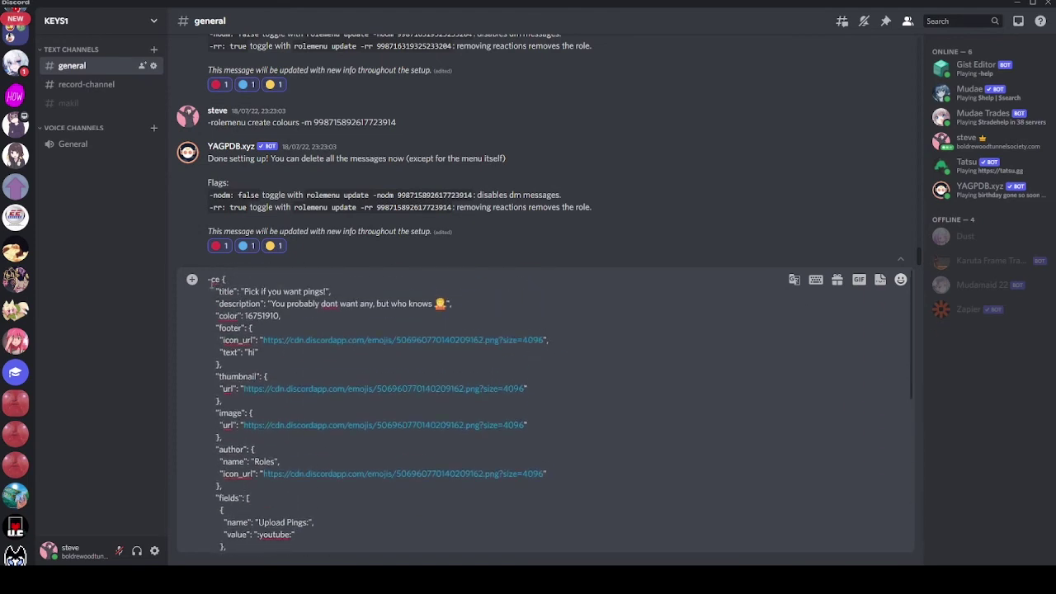
pyautogui.click(211, 280)
pyautogui.press('BackSpace')
pyautogui.write('!')
pyautogui.press('Return')
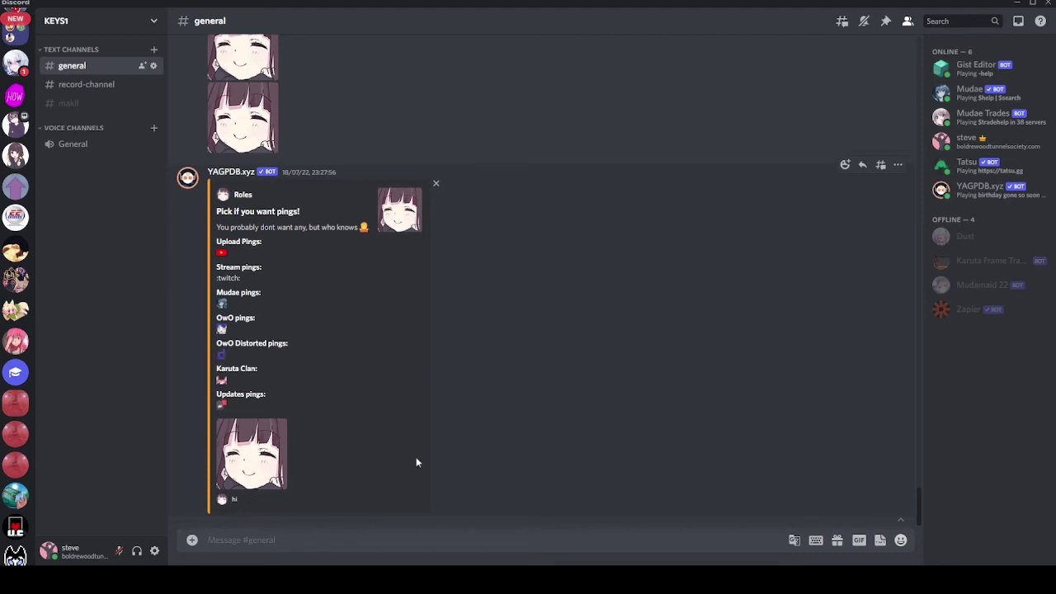
# Inspect the posted embed's text and send the Karuta Clan emoji to reveal its code
pyautogui.tripleClick(253, 287)
pyautogui.click(254, 287)
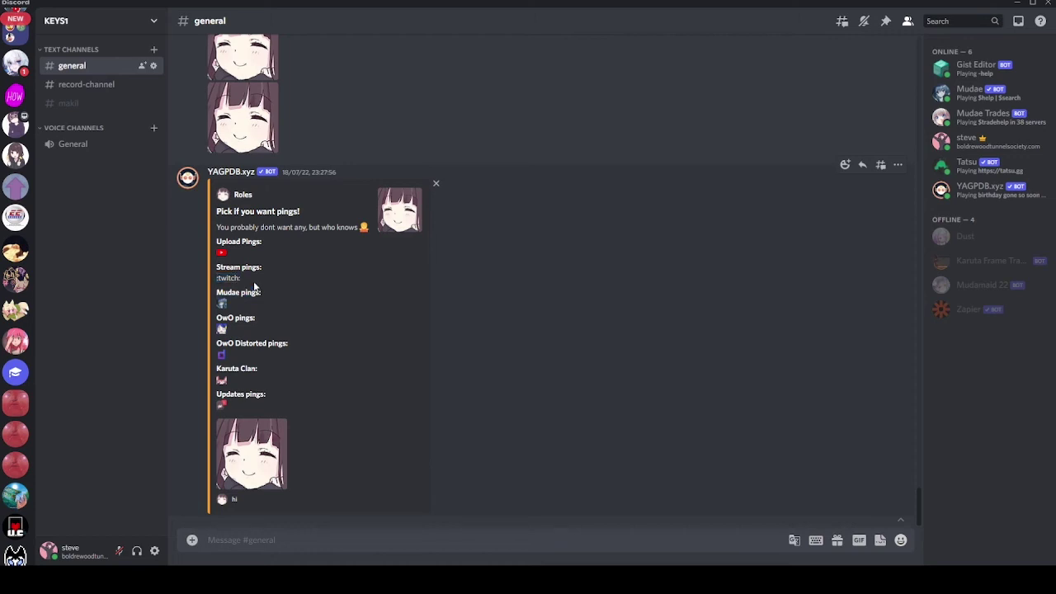
pyautogui.tripleClick(363, 228)
pyautogui.click(371, 259)
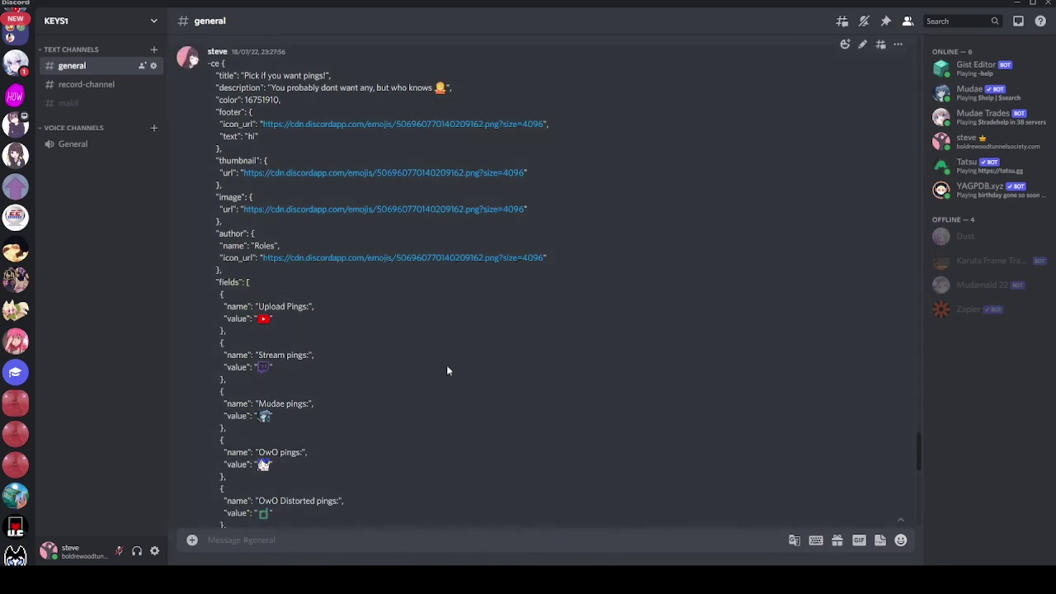
pyautogui.scroll(-8, 446, 364)
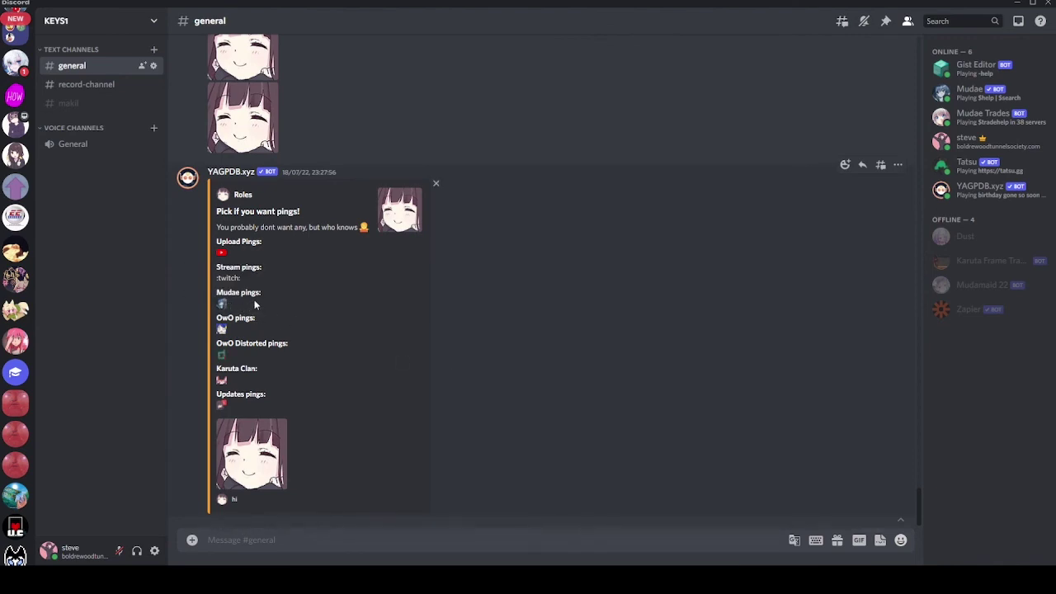
pyautogui.keyDown('shift'); pyautogui.click(216, 381); pyautogui.keyUp('shift')
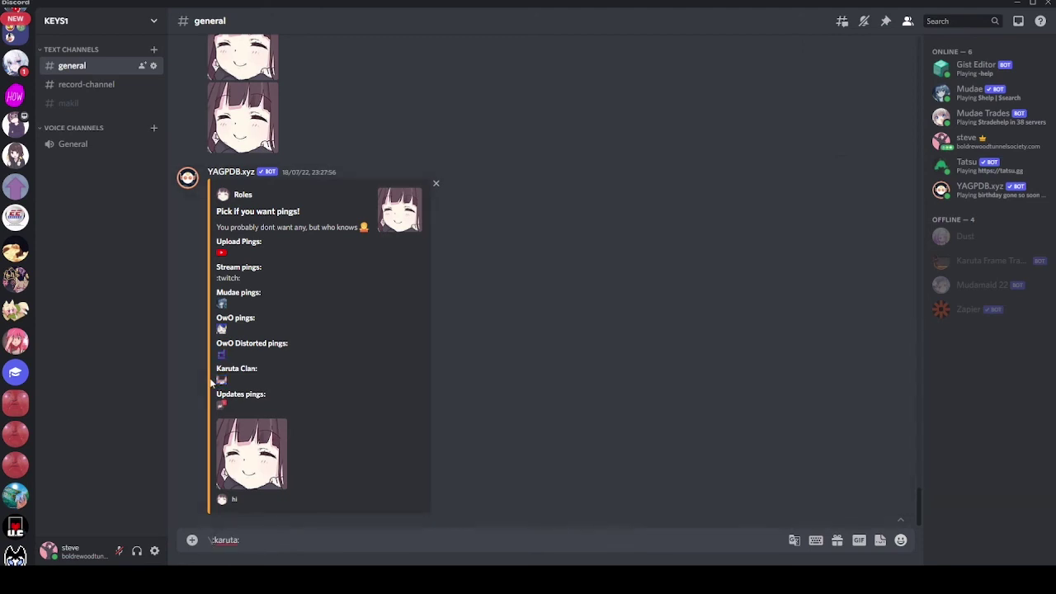
pyautogui.press('Return')
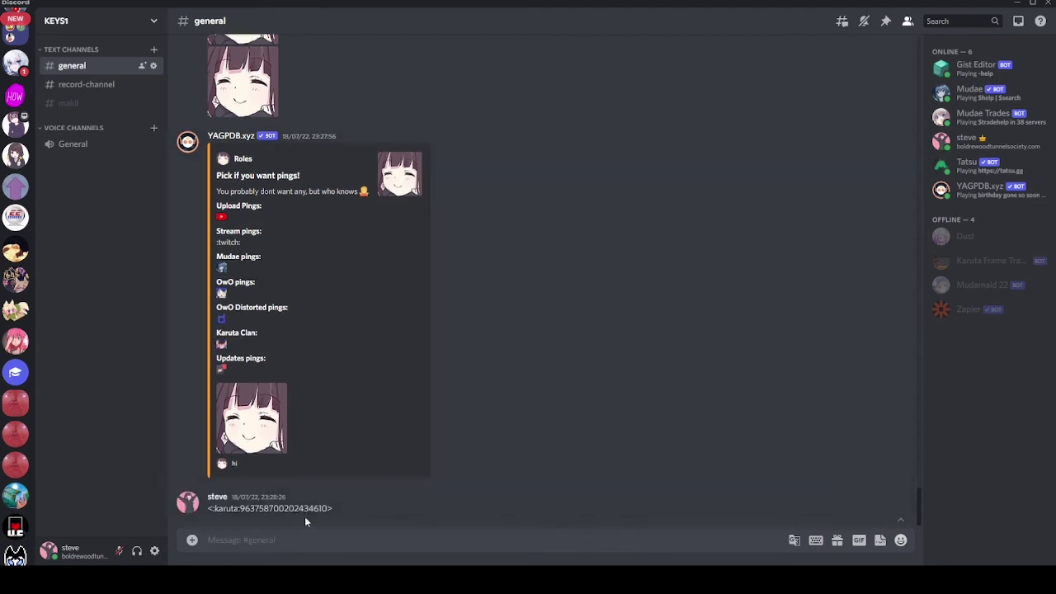
# Copy the earlier rolemenu create command into a new message
pyautogui.scroll(3, 263, 505)
pyautogui.scroll(3, 262, 501)
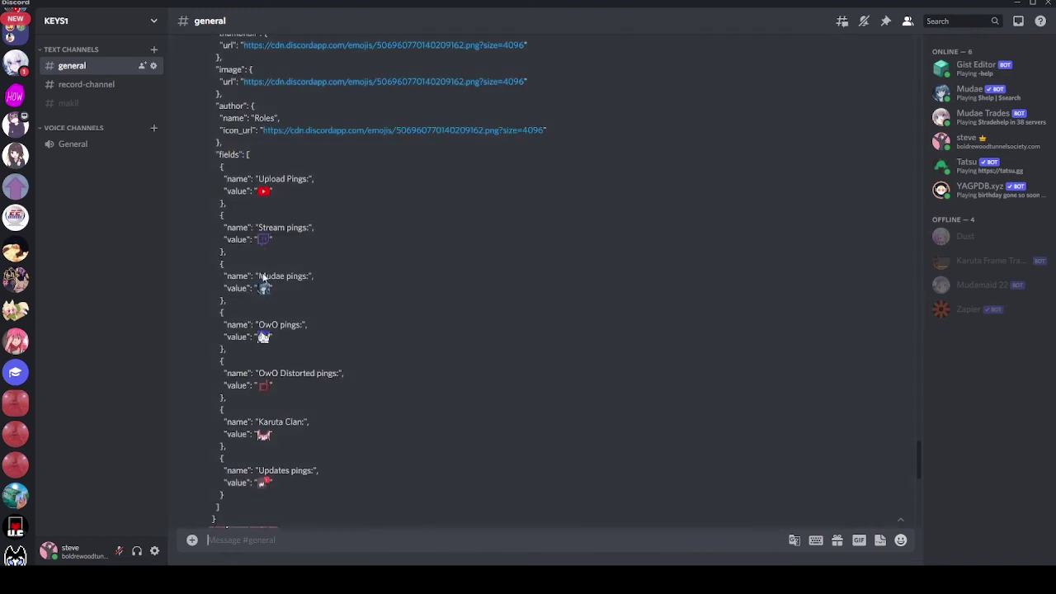
pyautogui.scroll(-6, 482, 337)
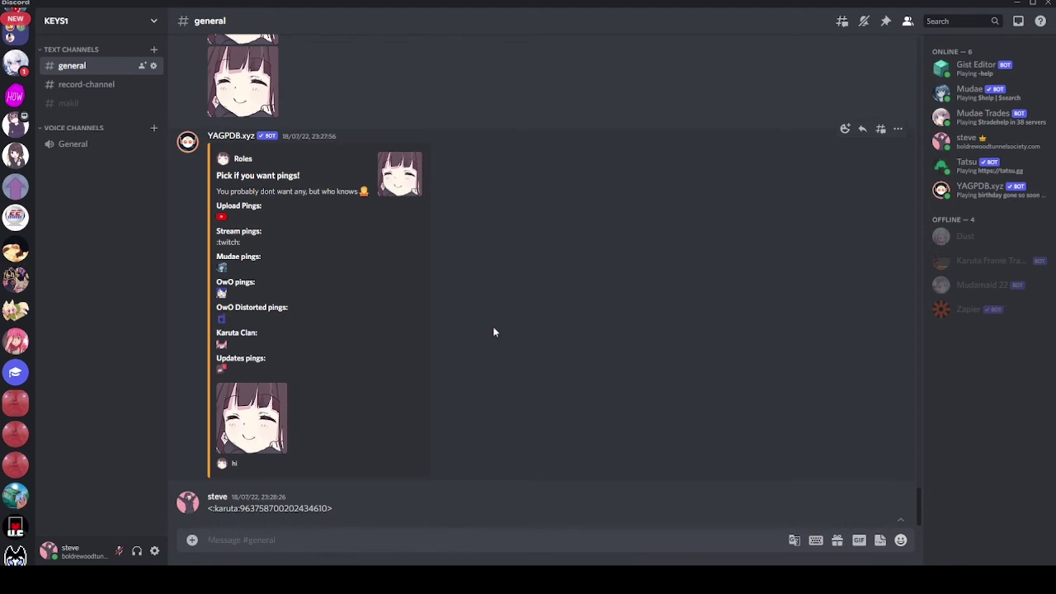
pyautogui.scroll(8, 467, 273)
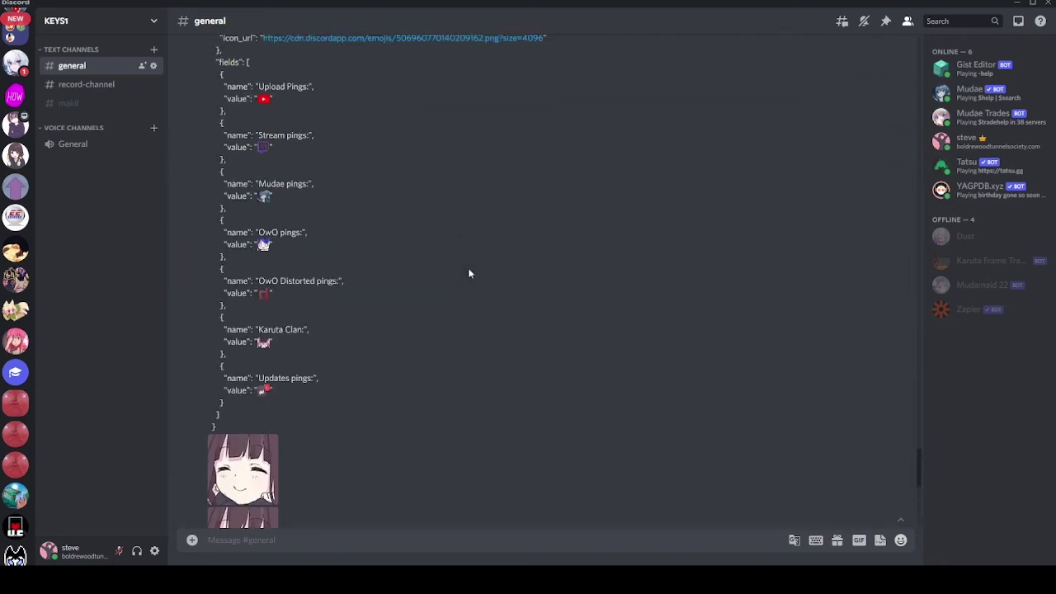
pyautogui.scroll(1, 467, 273)
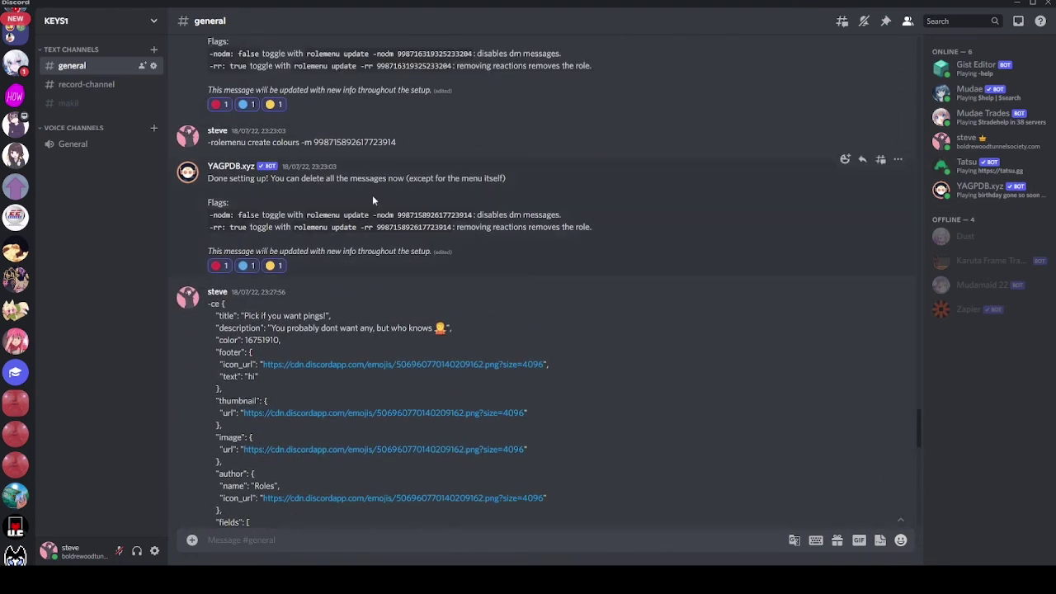
pyautogui.tripleClick(307, 141)
pyautogui.hotkey('ctrl', 'c')
pyautogui.hotkey('ctrl', 'v')
# Swap in the Roles embed's message ID and send the colours rolemenu command
pyautogui.scroll(-9, 399, 309)
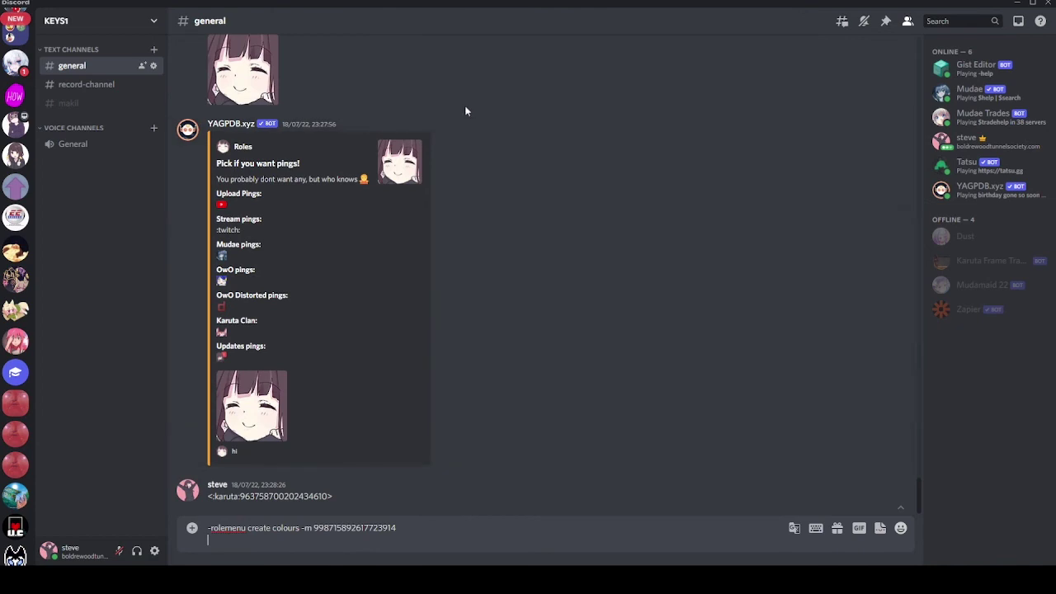
pyautogui.rightClick(479, 189)
pyautogui.click(517, 385)
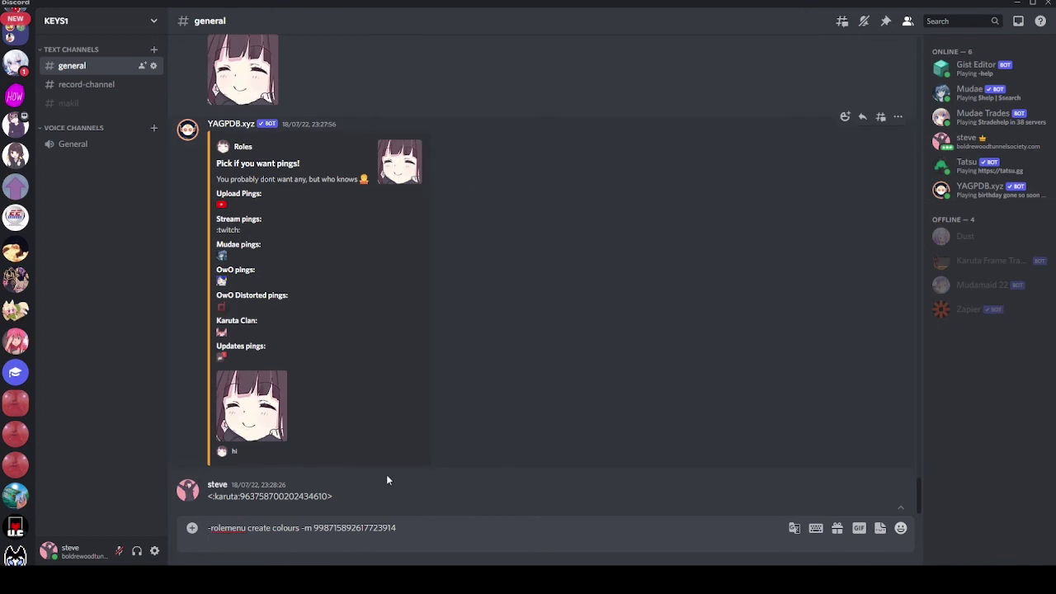
pyautogui.doubleClick(353, 528)
pyautogui.hotkey('ctrl', 'v')
pyautogui.press('Return')
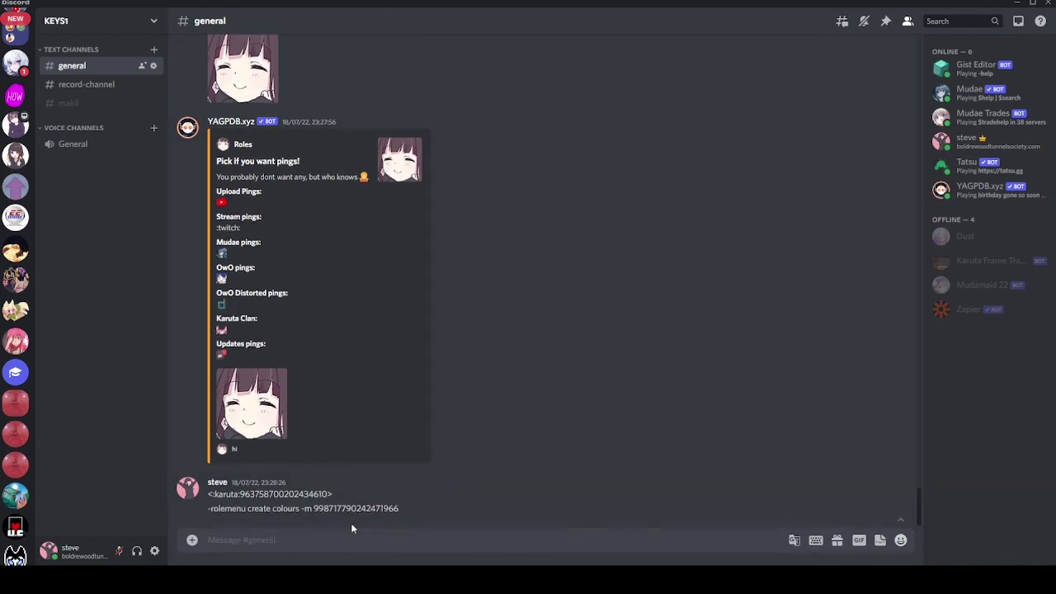
# React to the setup message with :red_circle:, :blue_circle: and :yellow_circle: in turn
pyautogui.click(843, 439)
pyautogui.write('yellow')
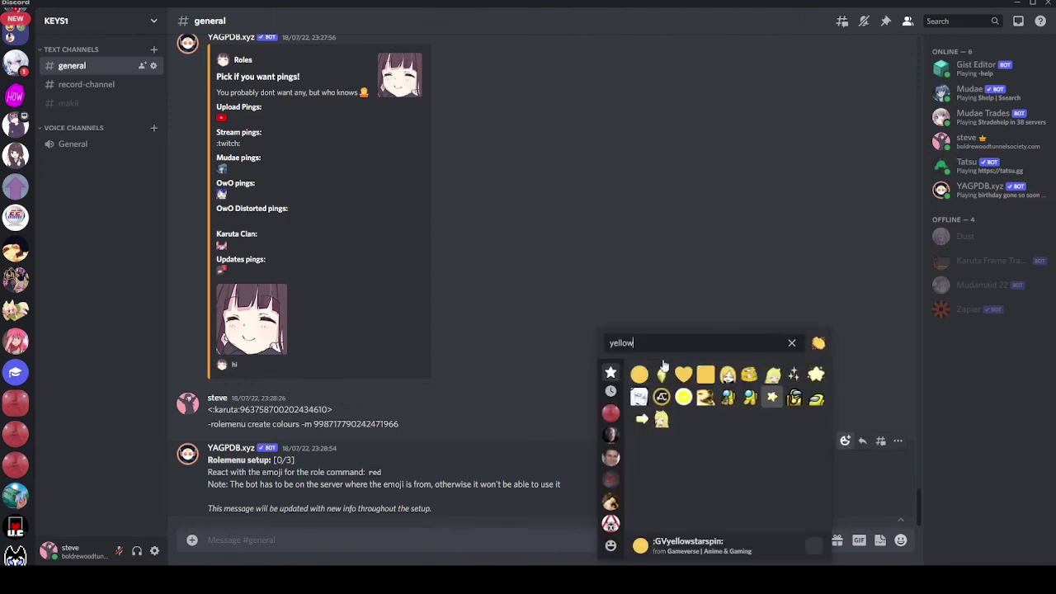
pyautogui.hotkey('ctrl', 'a')
pyautogui.write('red')
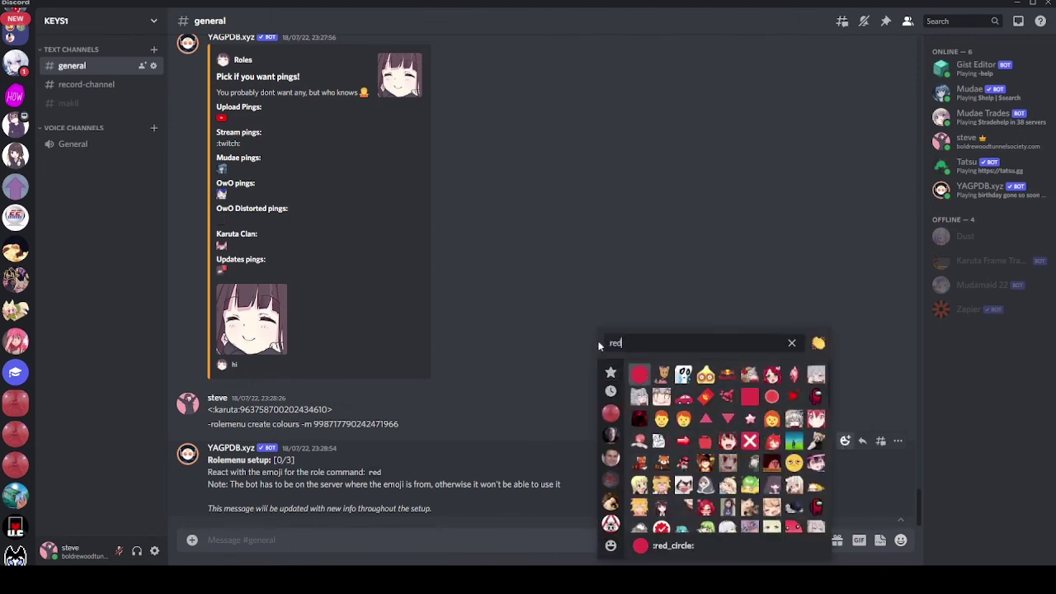
pyautogui.click(640, 374)
pyautogui.click(845, 424)
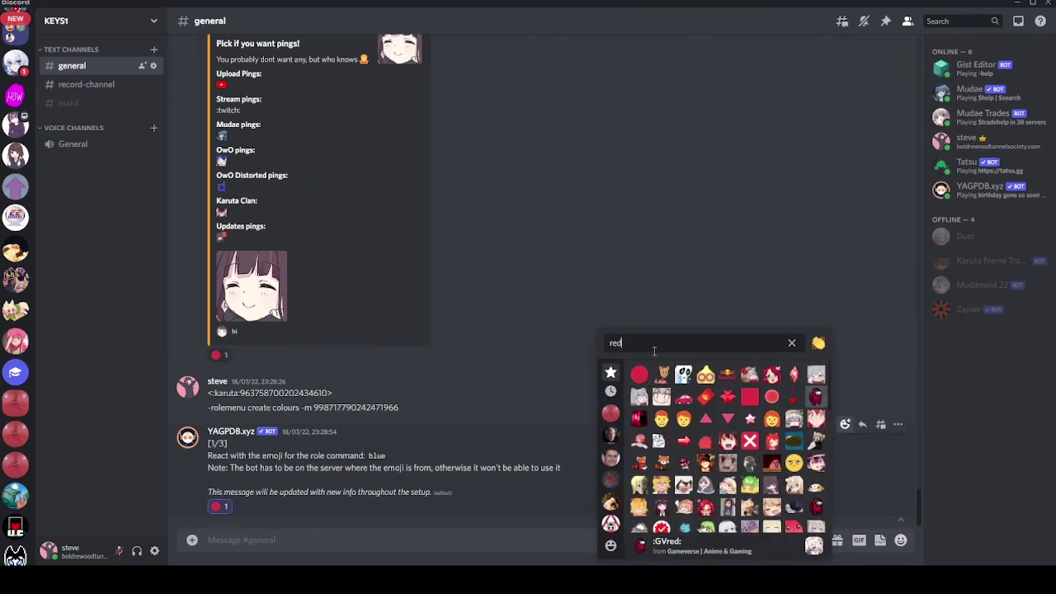
pyautogui.hotkey('ctrl', 'a')
pyautogui.write('bl')
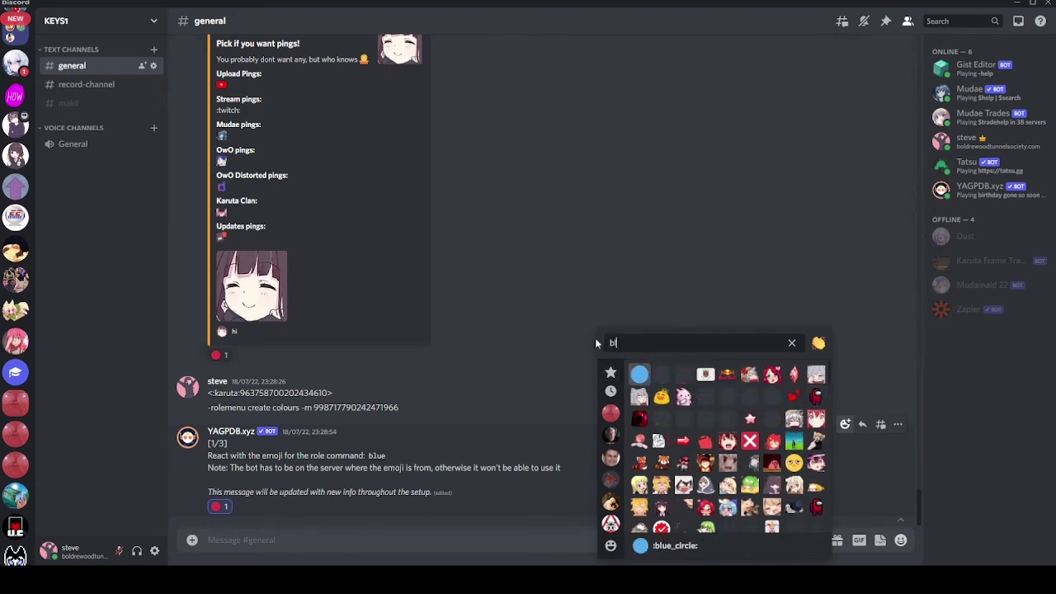
pyautogui.write('ue')
pyautogui.press('Return')
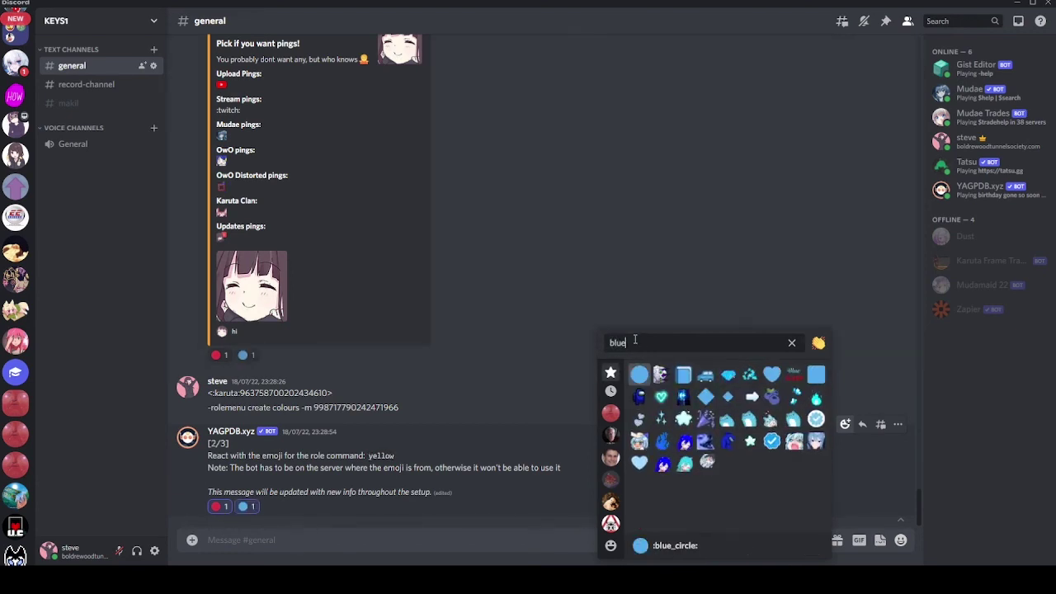
pyautogui.hotkey('ctrl', 'a')
pyautogui.write('yell')
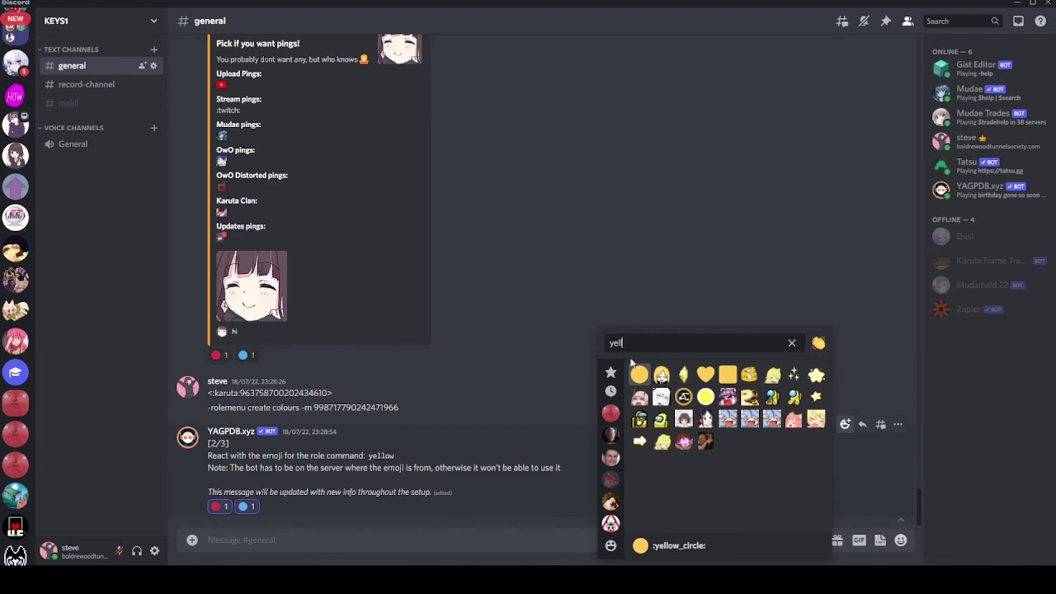
pyautogui.press('Return')
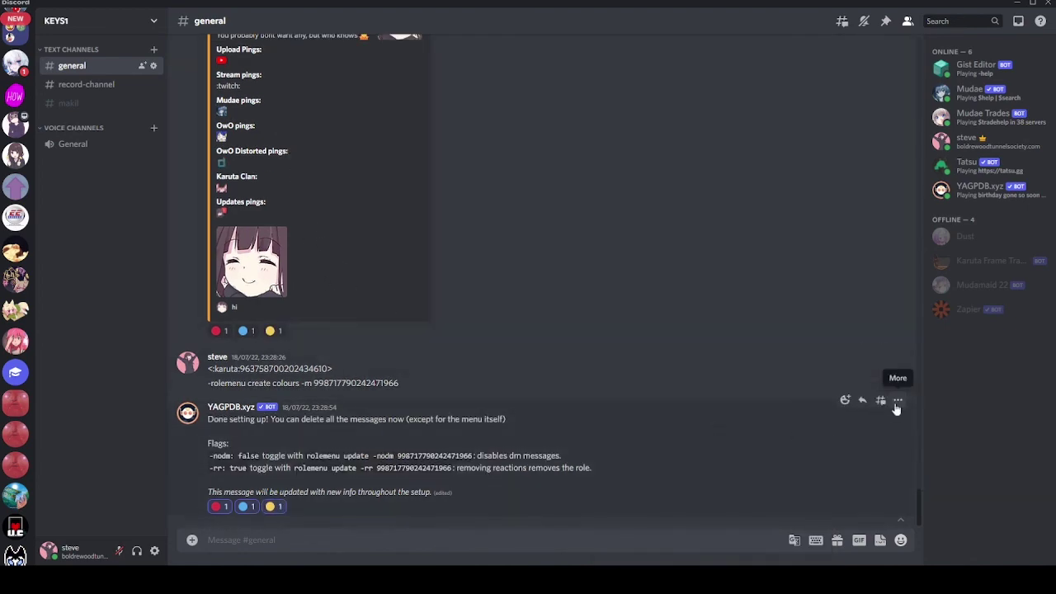
# Delete the bot's setup reply, the karuta message and the rolemenu command message
pyautogui.click(897, 400)
pyautogui.click(875, 506)
pyautogui.press('Return')
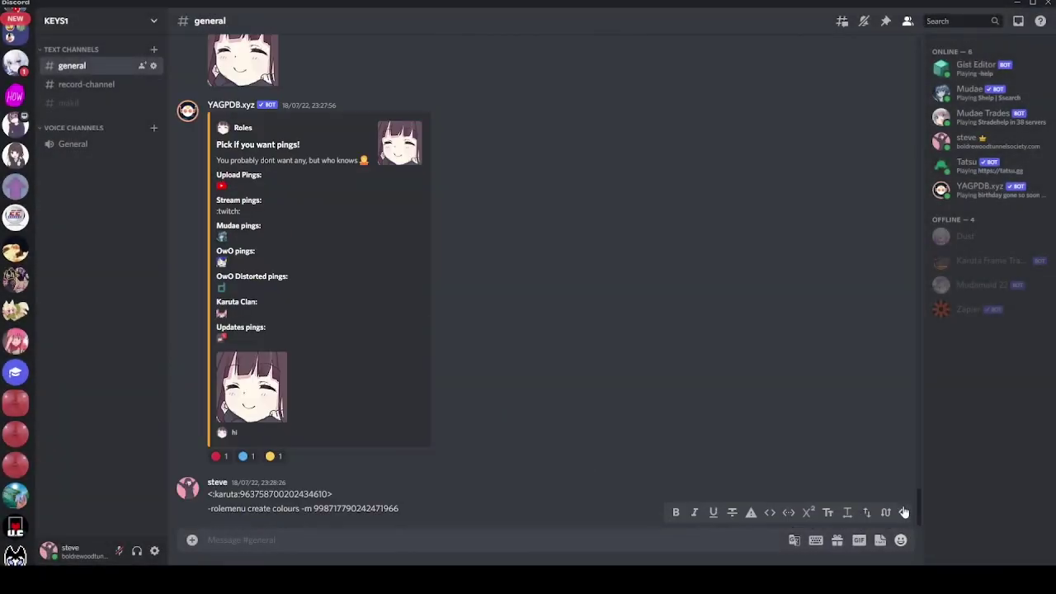
pyautogui.click(896, 474)
pyautogui.click(842, 528)
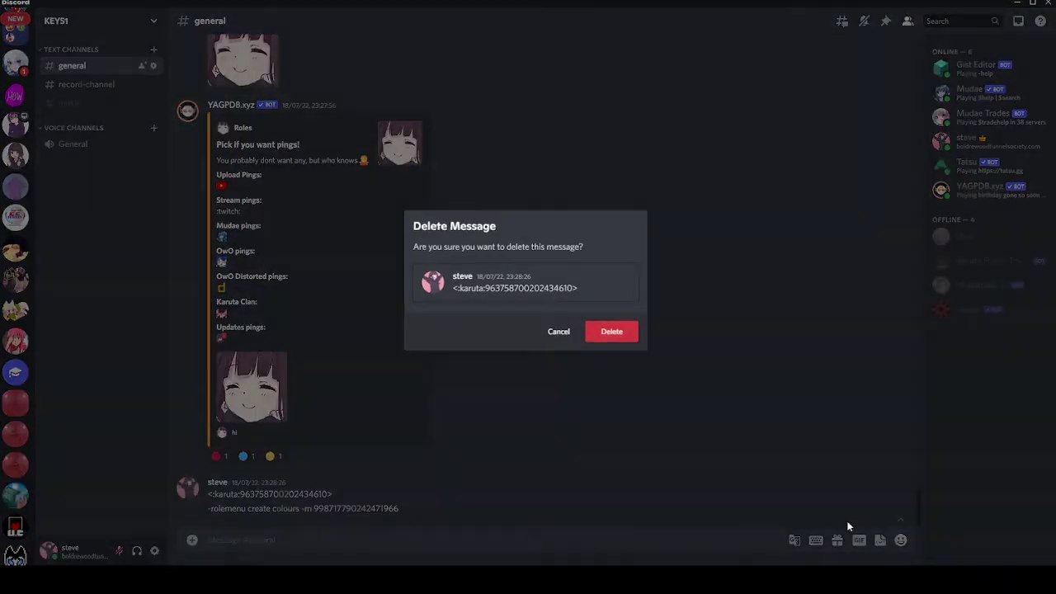
pyautogui.press('Return')
pyautogui.click(903, 487)
pyautogui.click(844, 528)
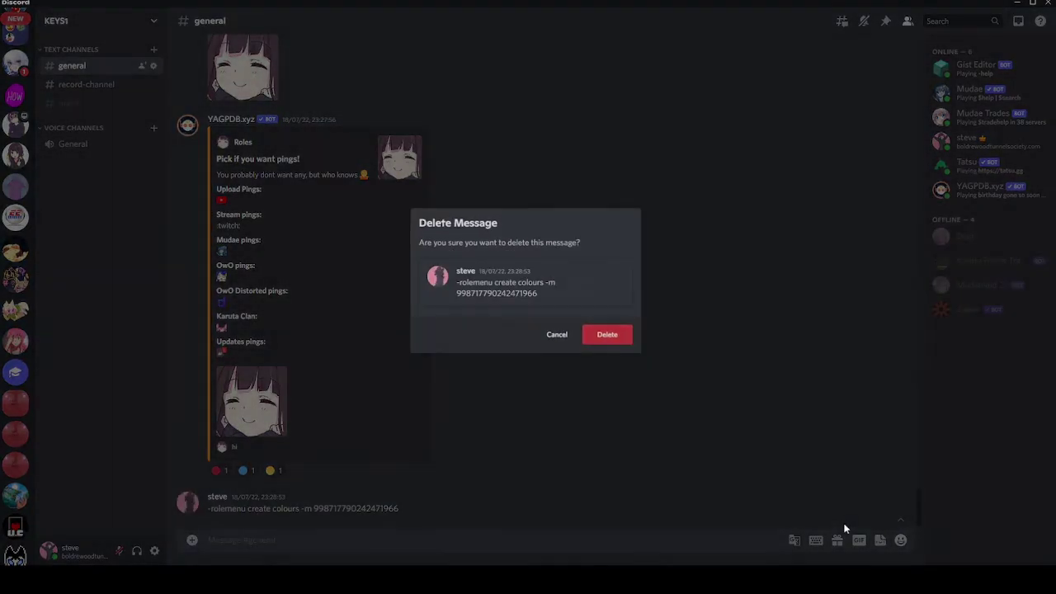
pyautogui.press('Return')
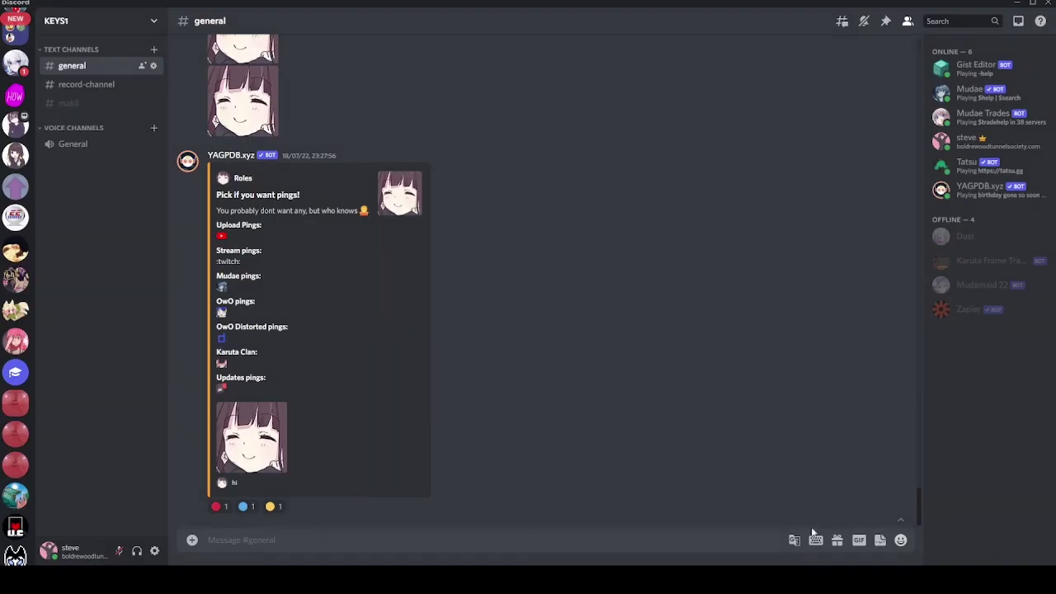
# Test the blue circle reaction on the Roles embed, then return to the Custom Embeds docs
pyautogui.click(242, 507)
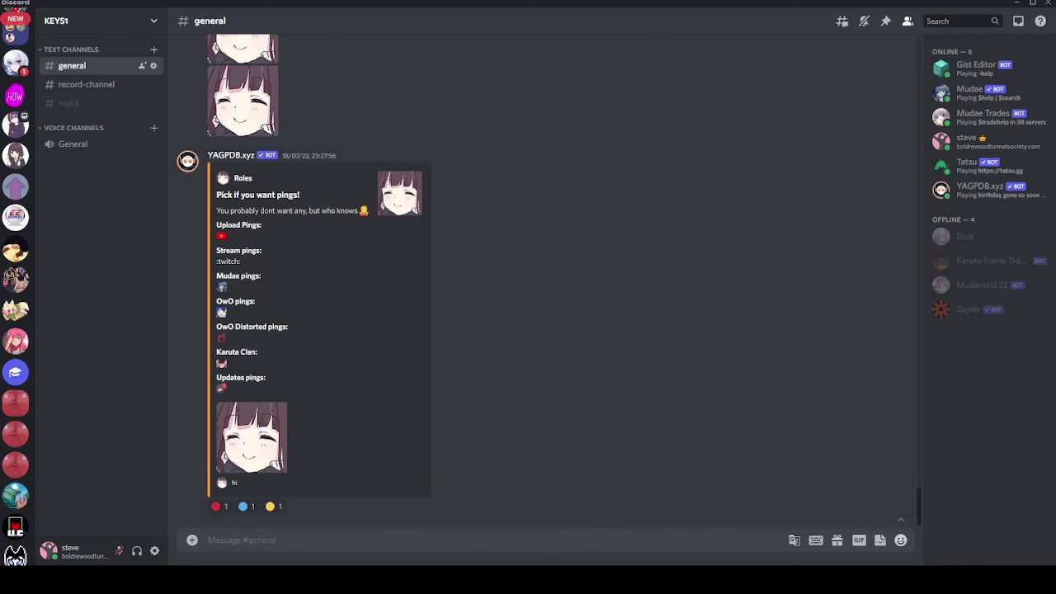
pyautogui.hotkey('alt', 'Tab')
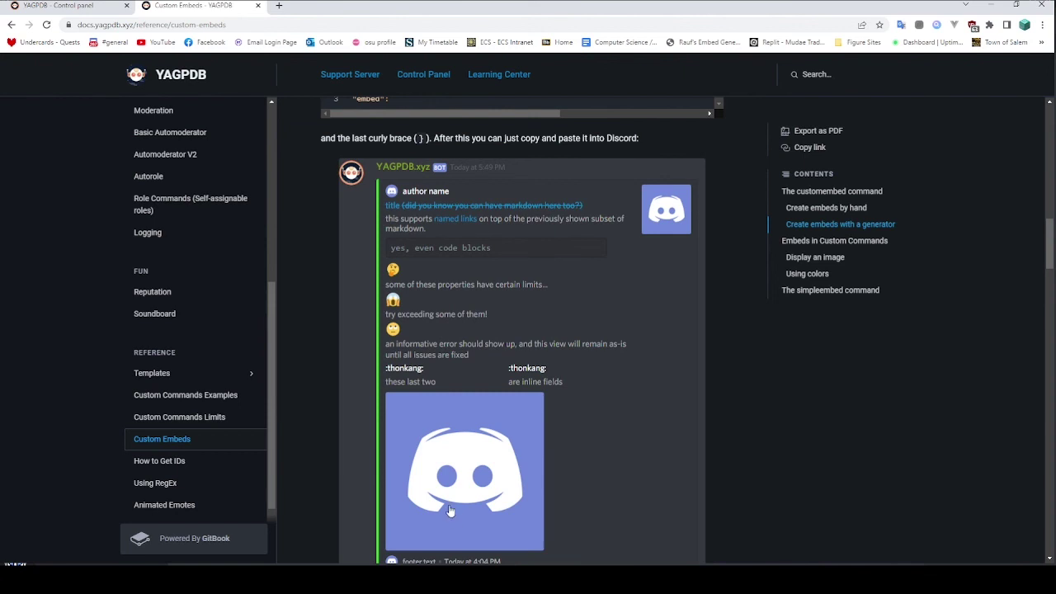
pyautogui.click(74, 5)
pyautogui.click(151, 5)
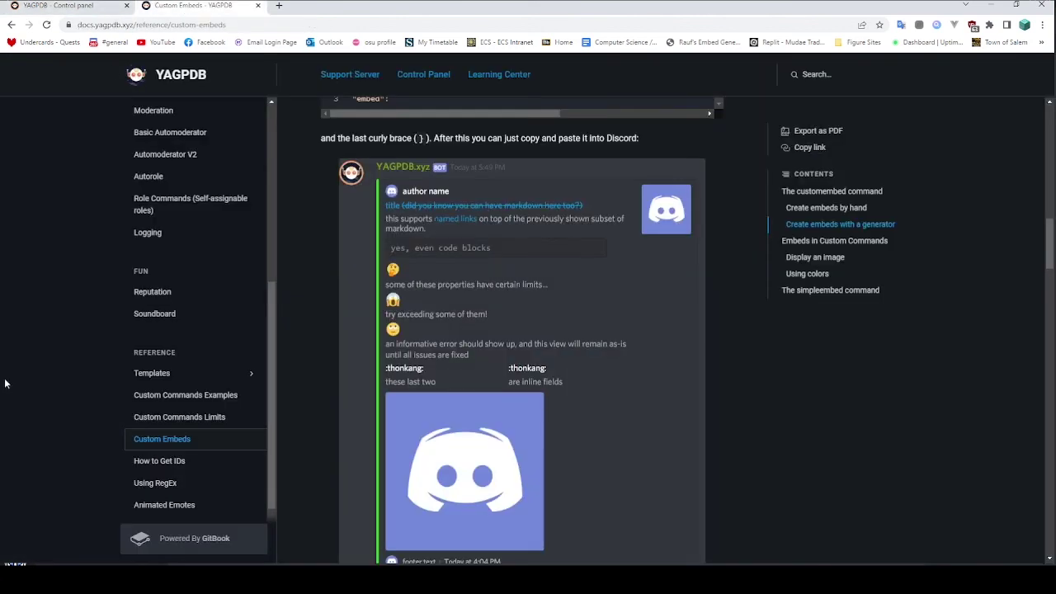